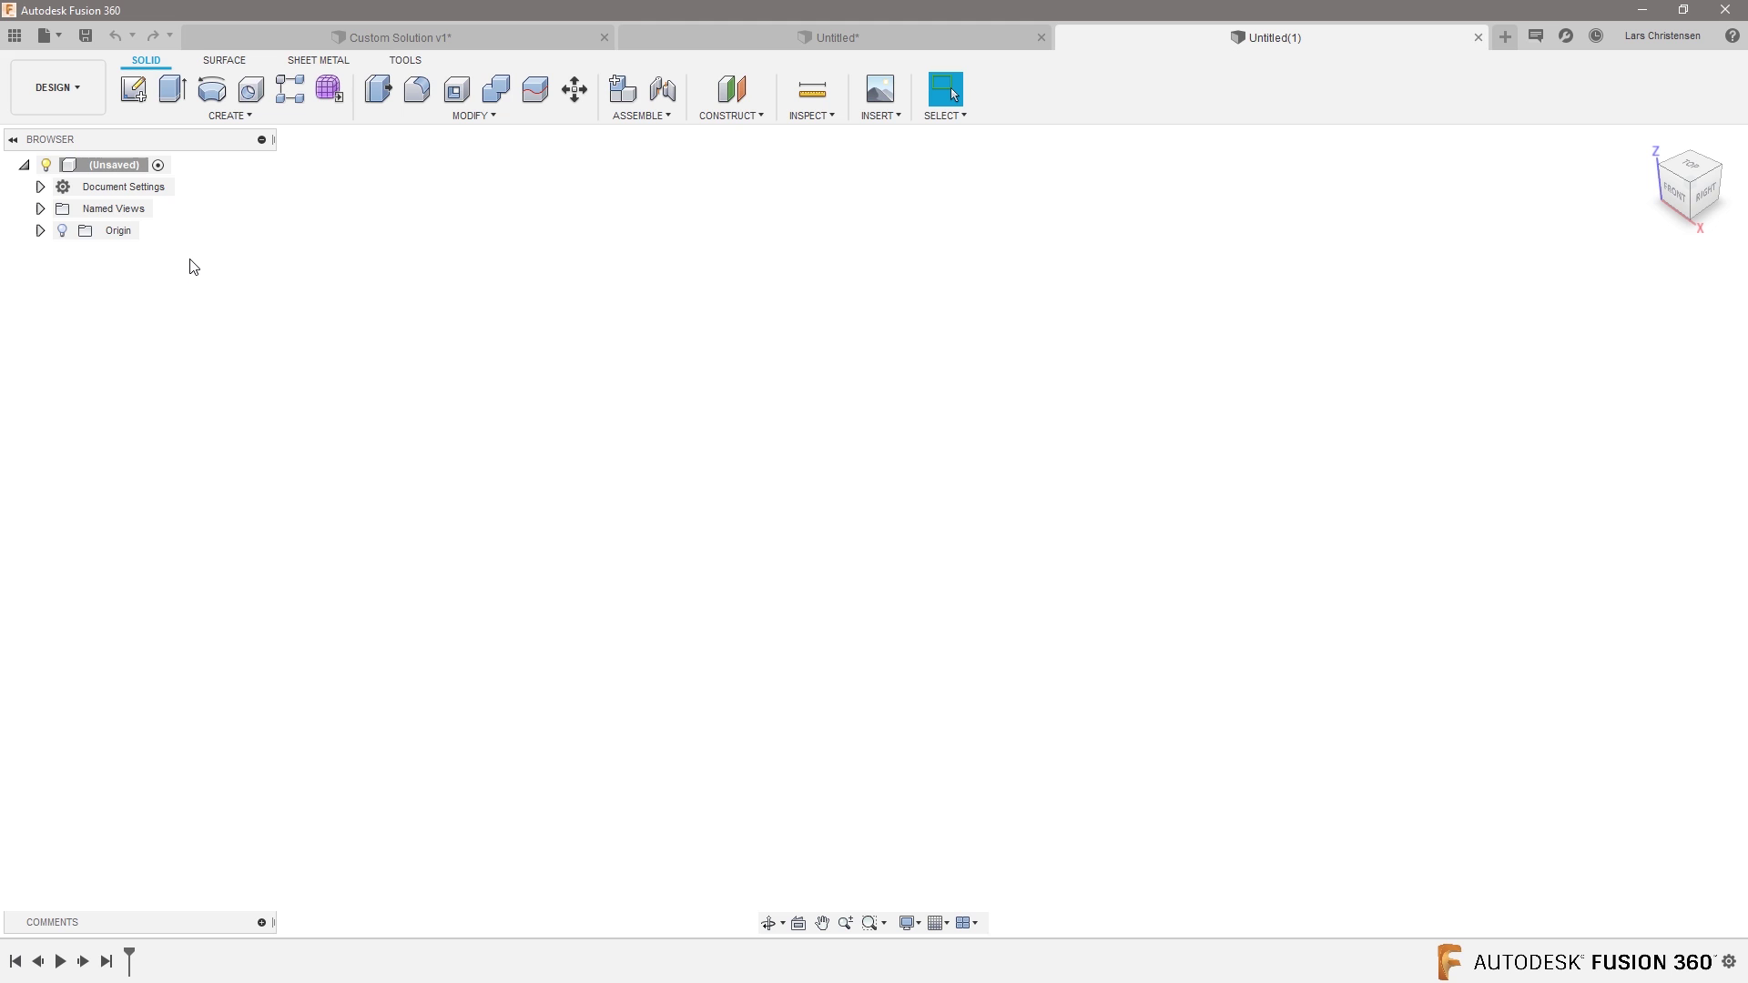
Step: Sketch a 100 × 100 mm centre rectangle at the origin on the XY plane
click(133, 88)
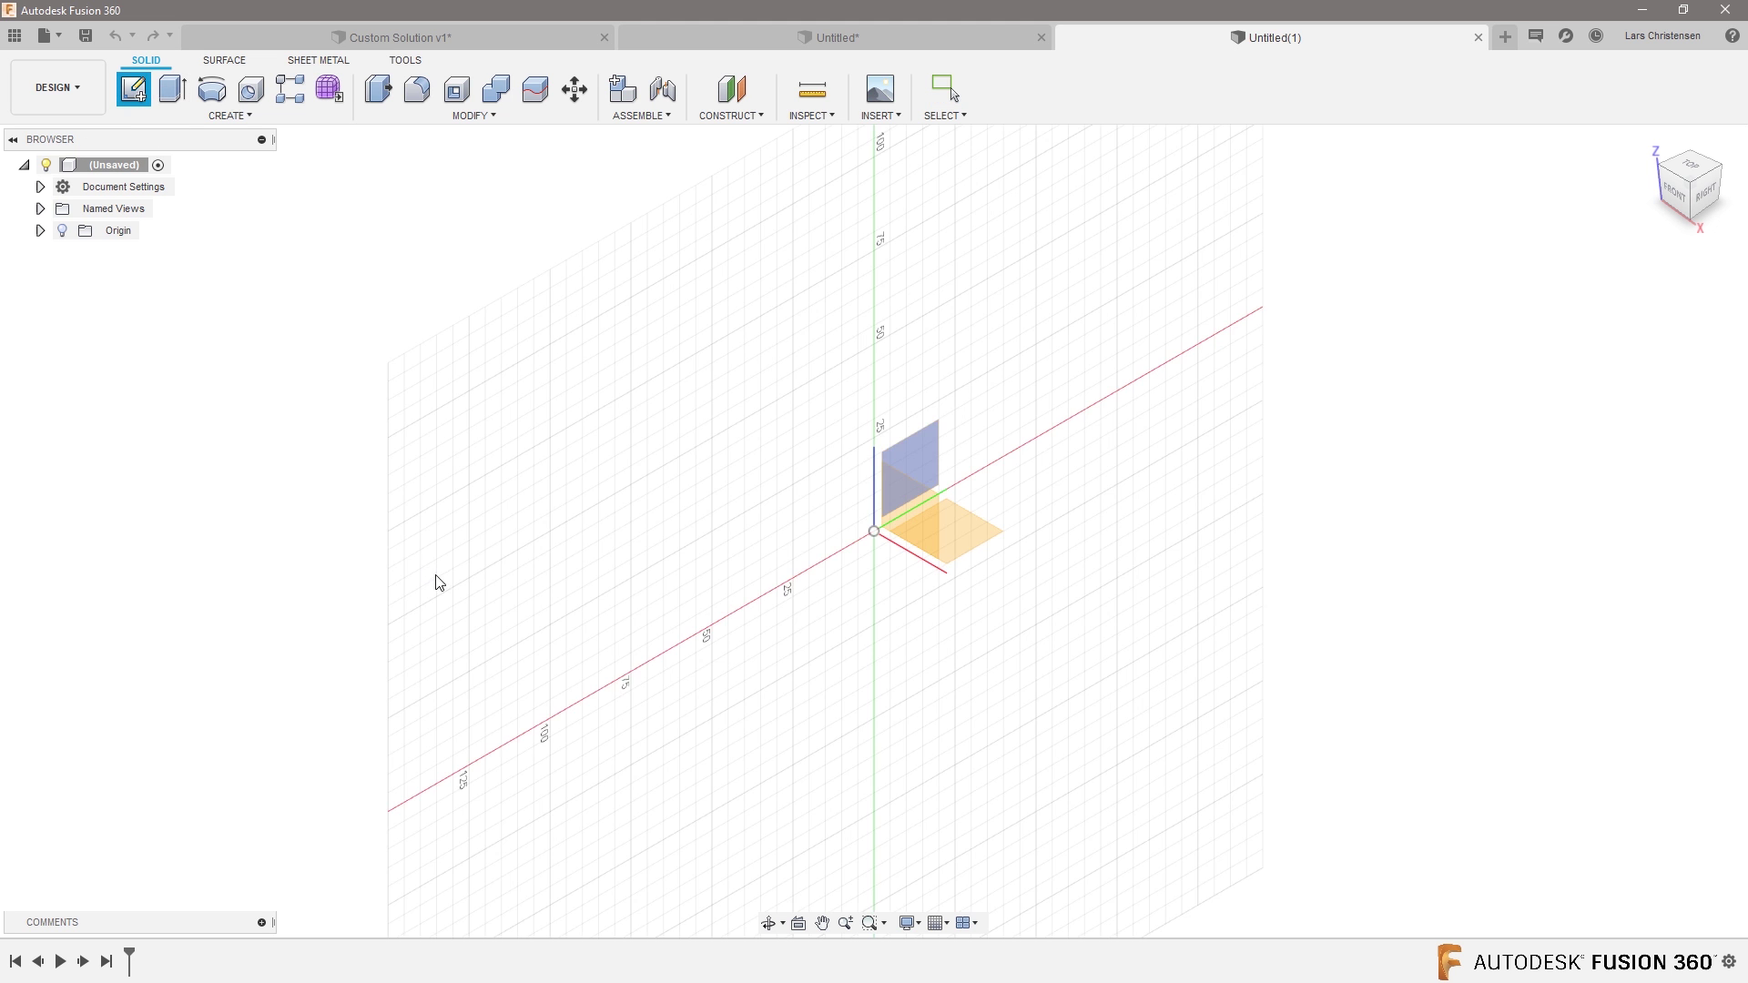
click(986, 548)
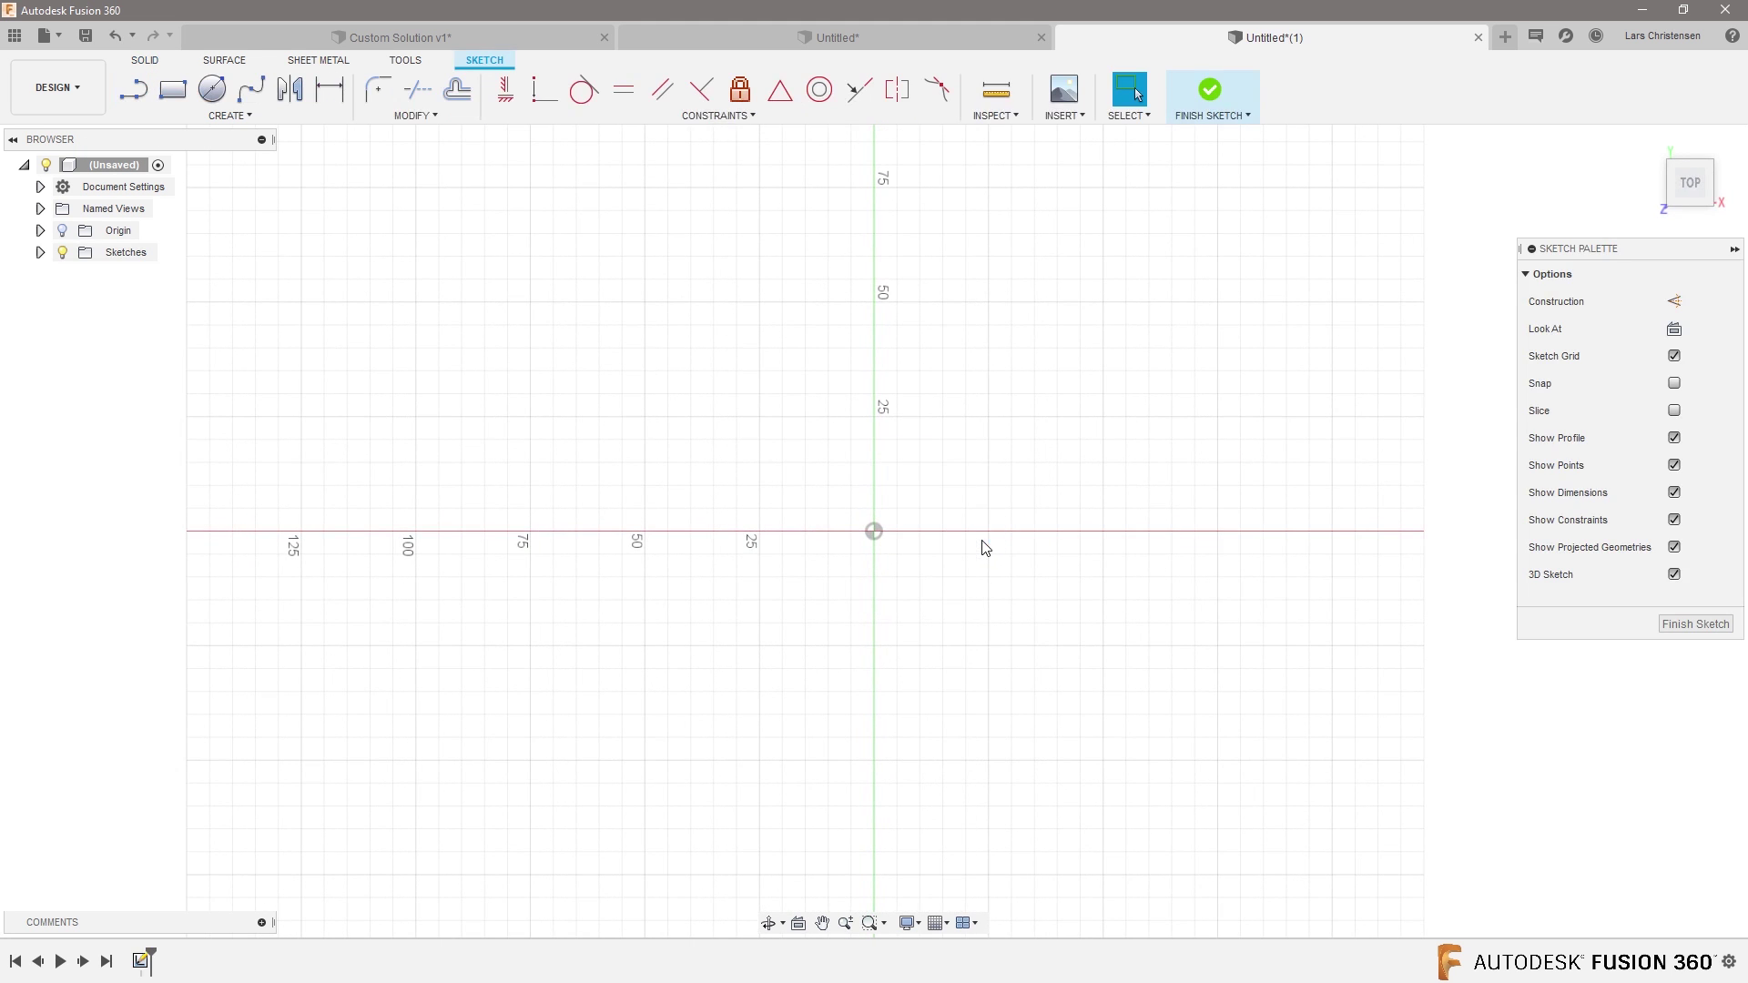
key(s)
click(1080, 583)
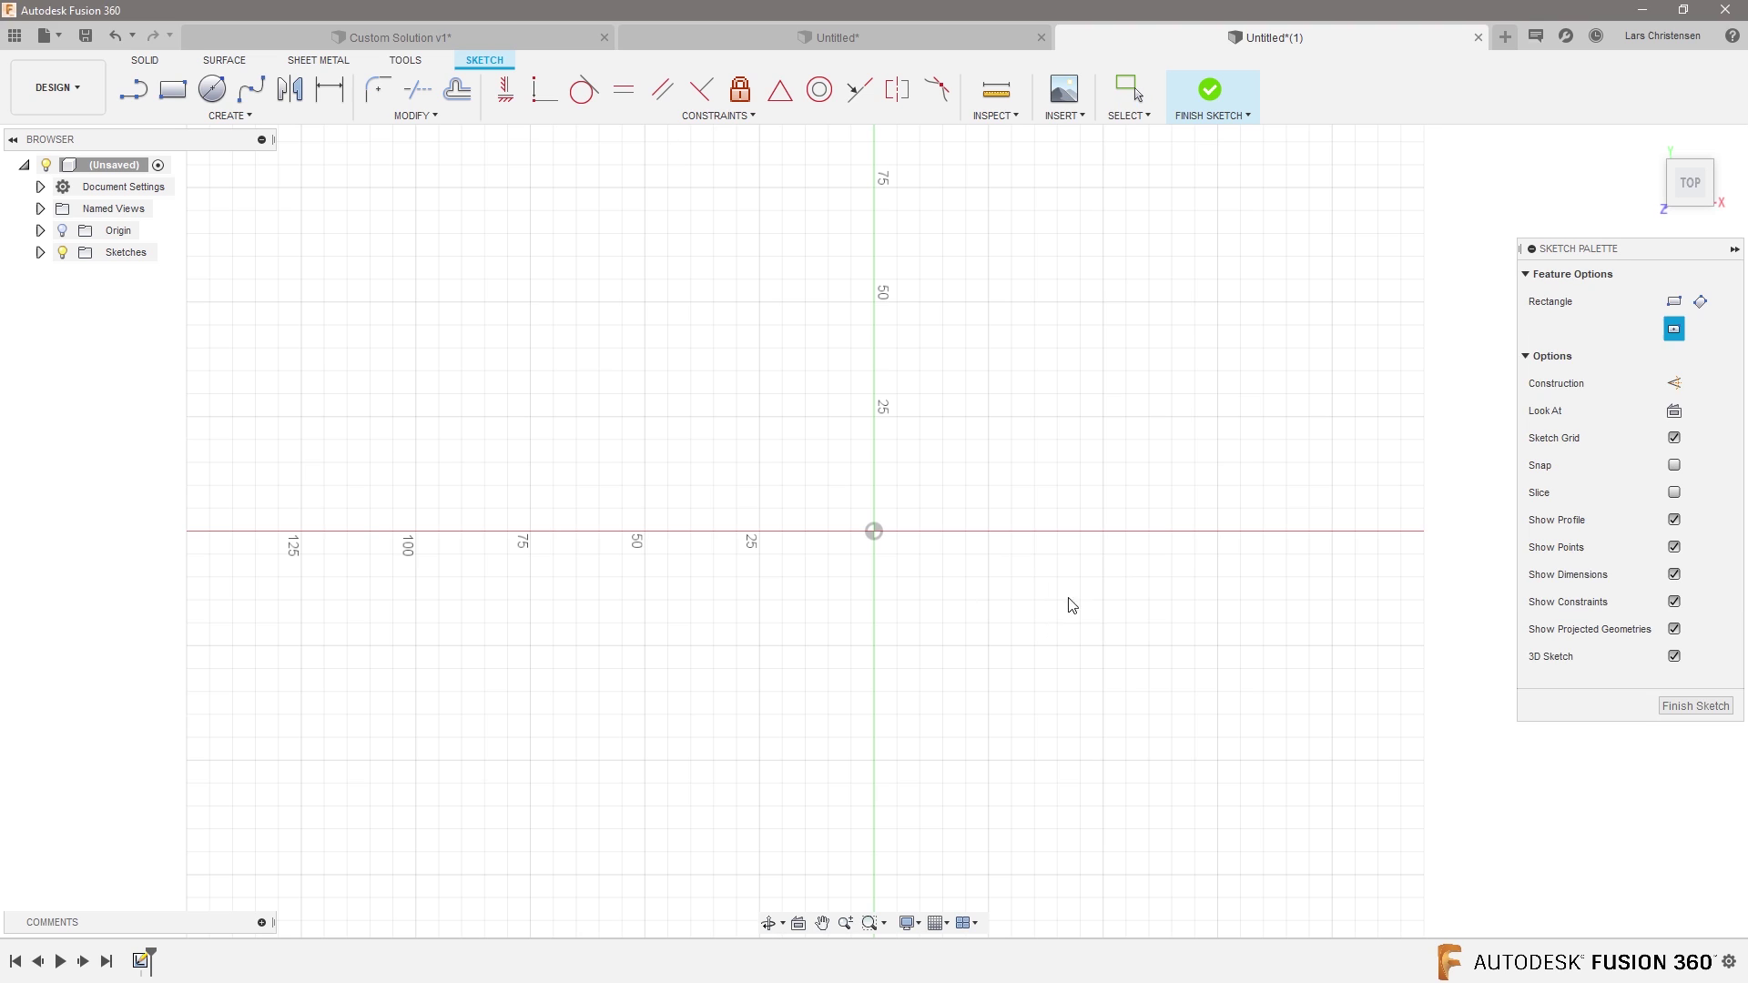
click(875, 531)
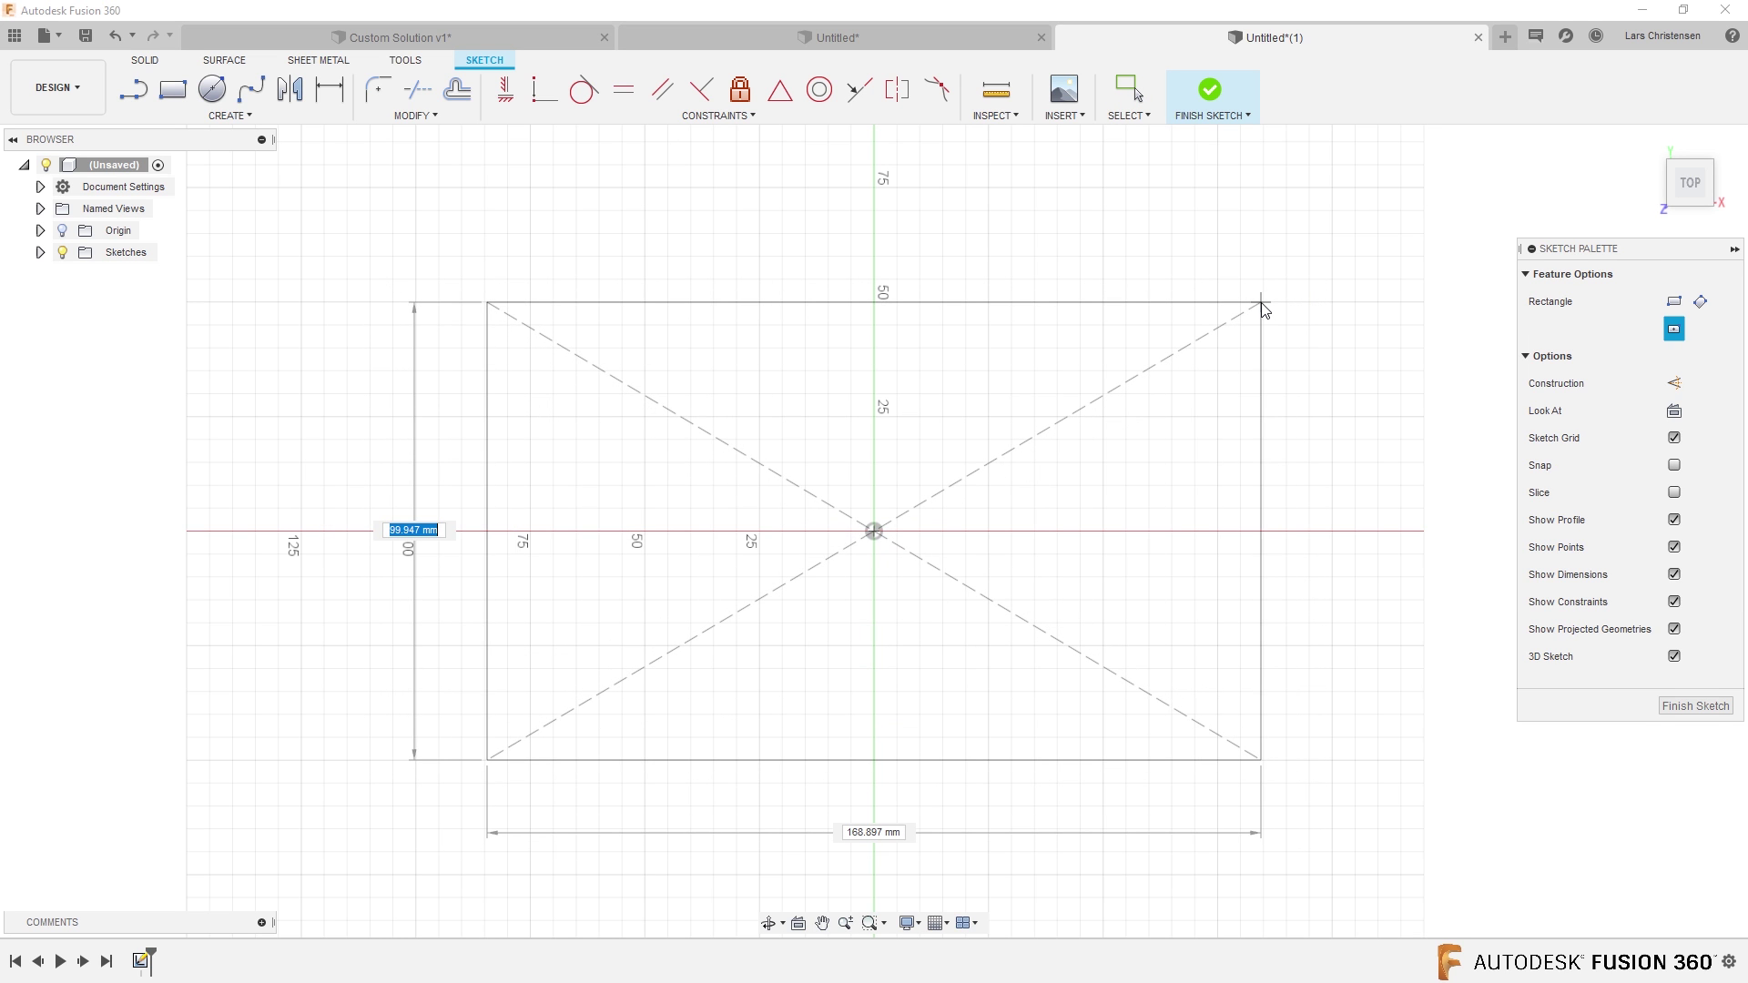
text(100)
key(Tab)
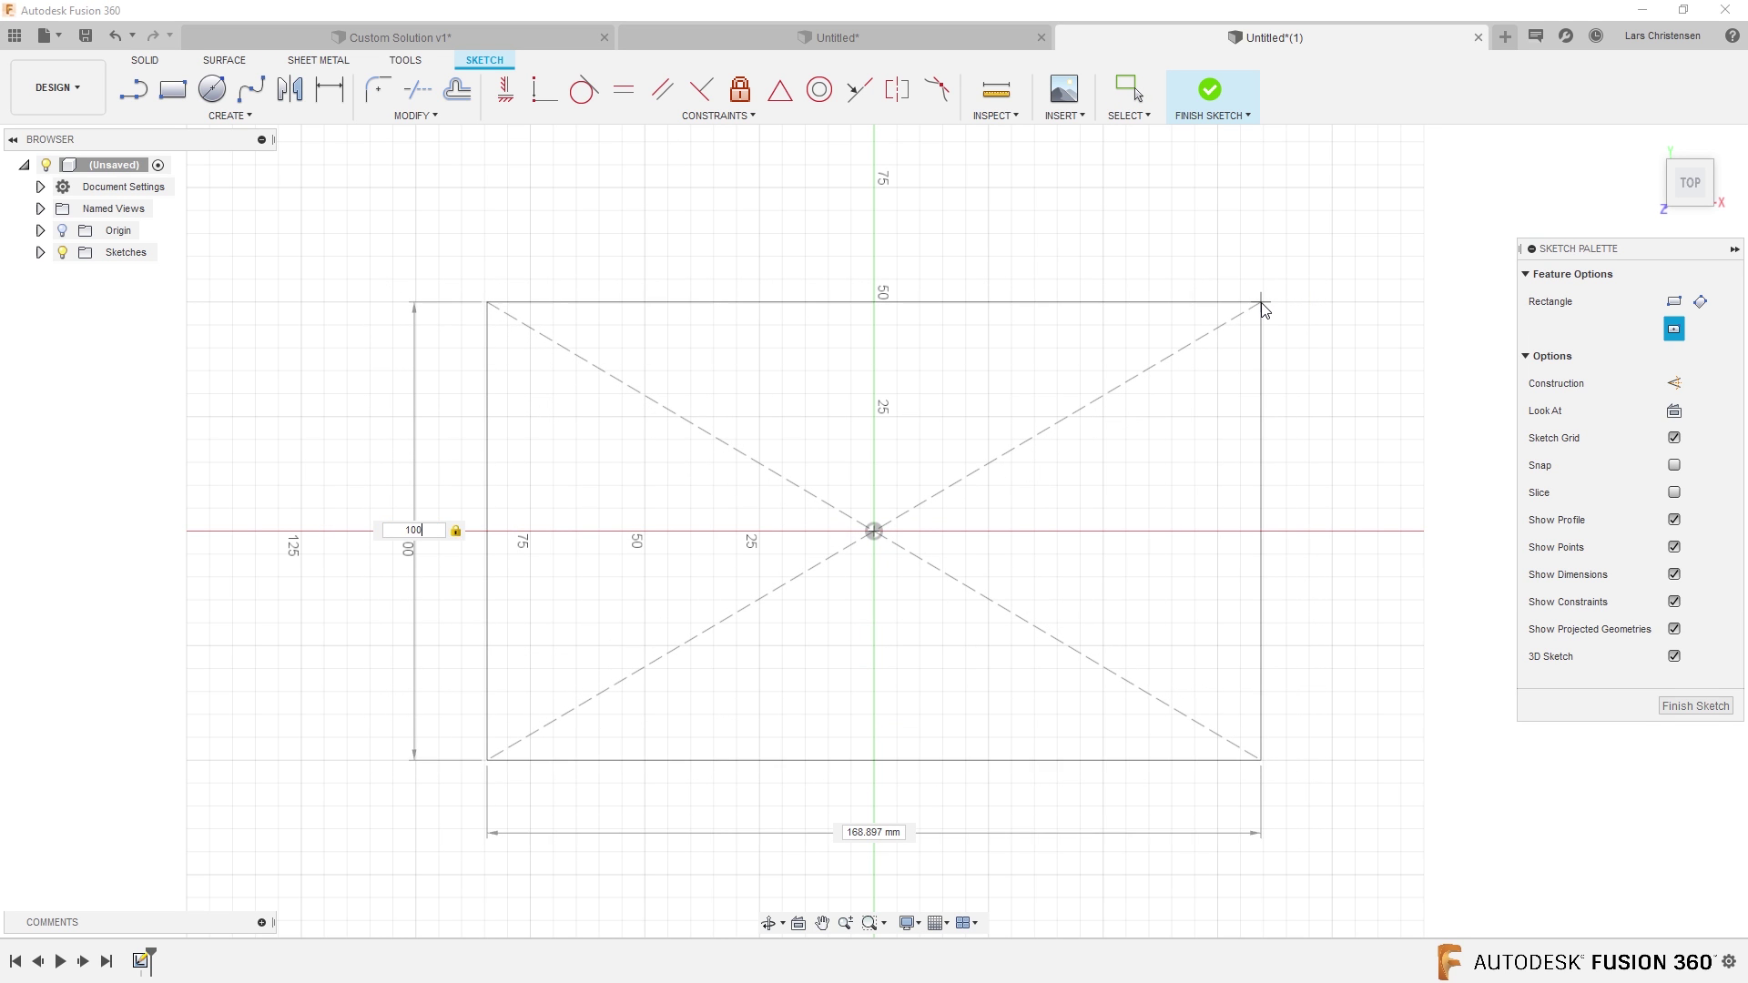
text(100)
key(Return)
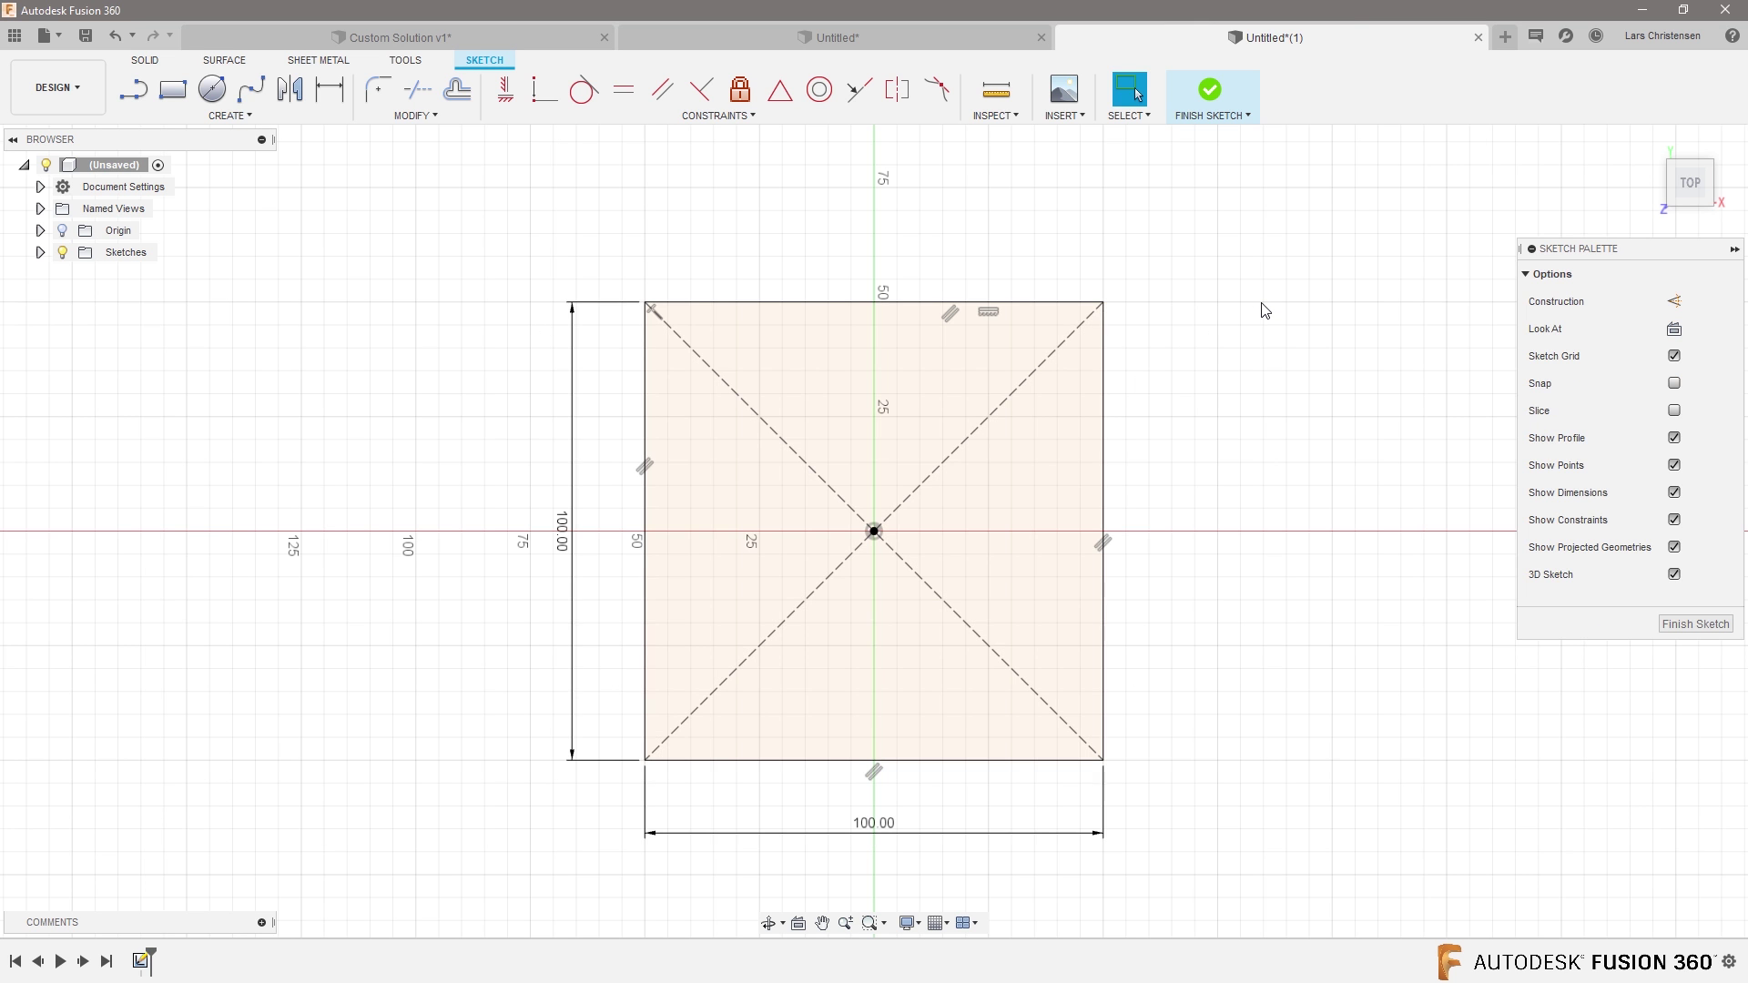
Step: Extrude the square profile 100 mm into a solid cube
key(e)
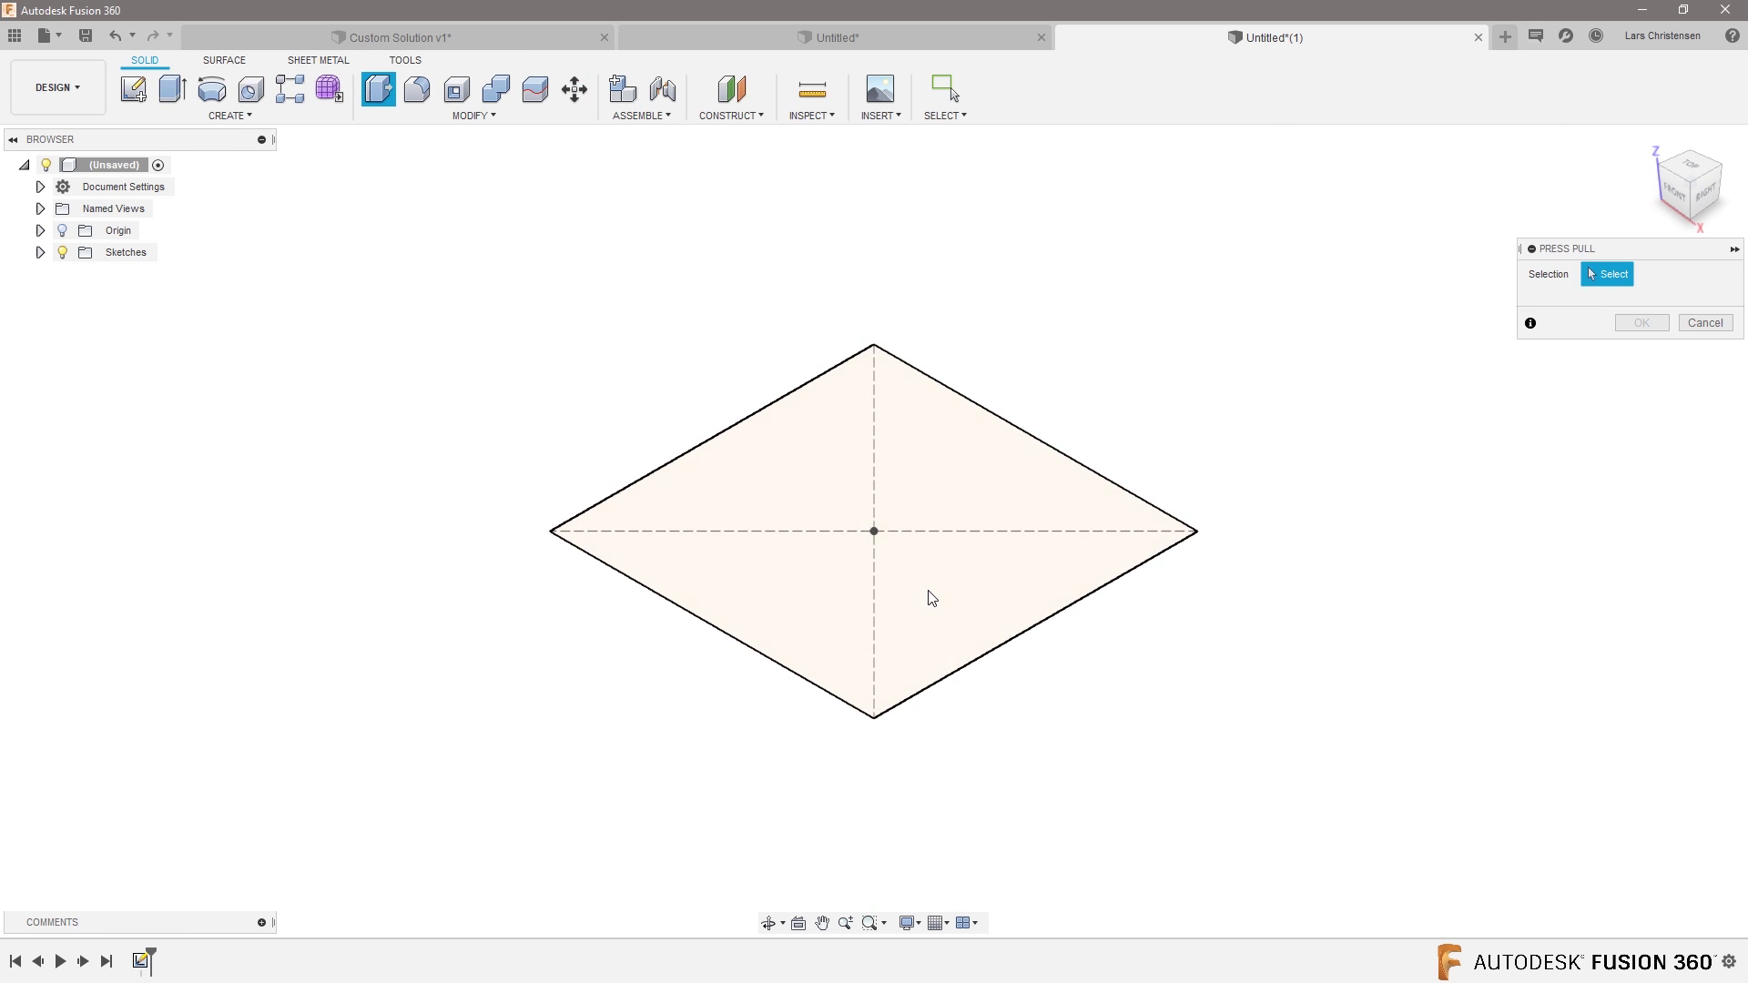
click(875, 515)
drag(875, 377, 874, 273)
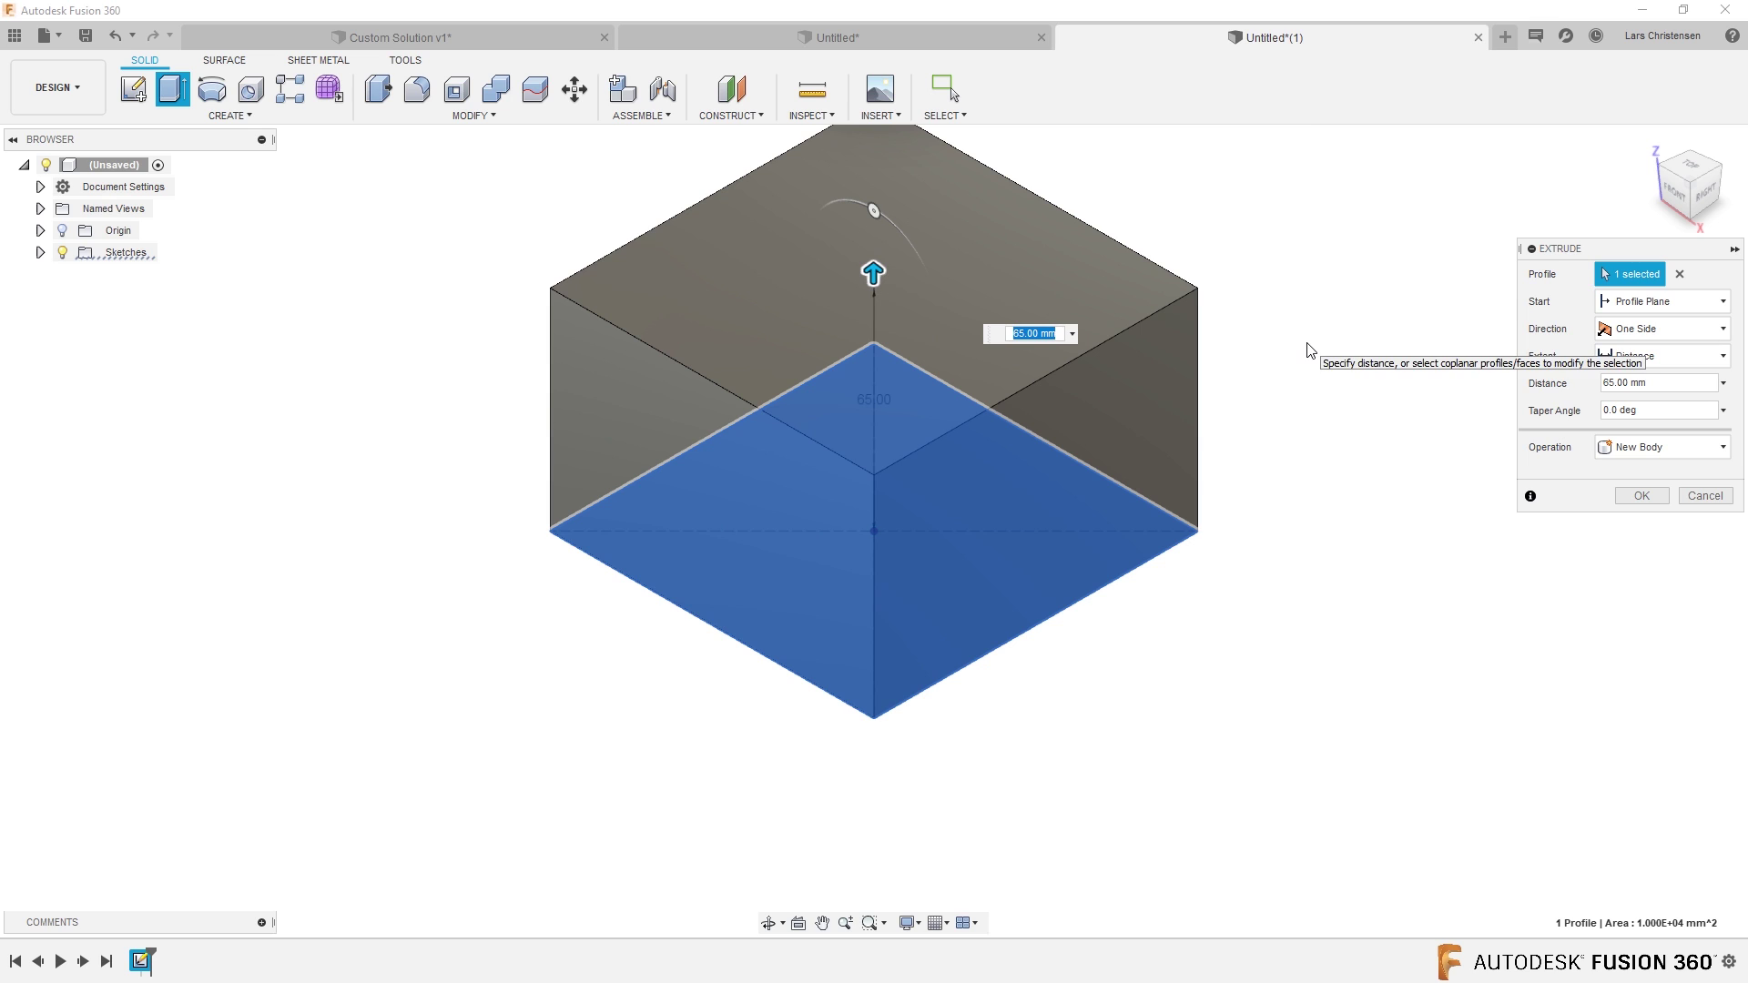
text(100)
key(Return)
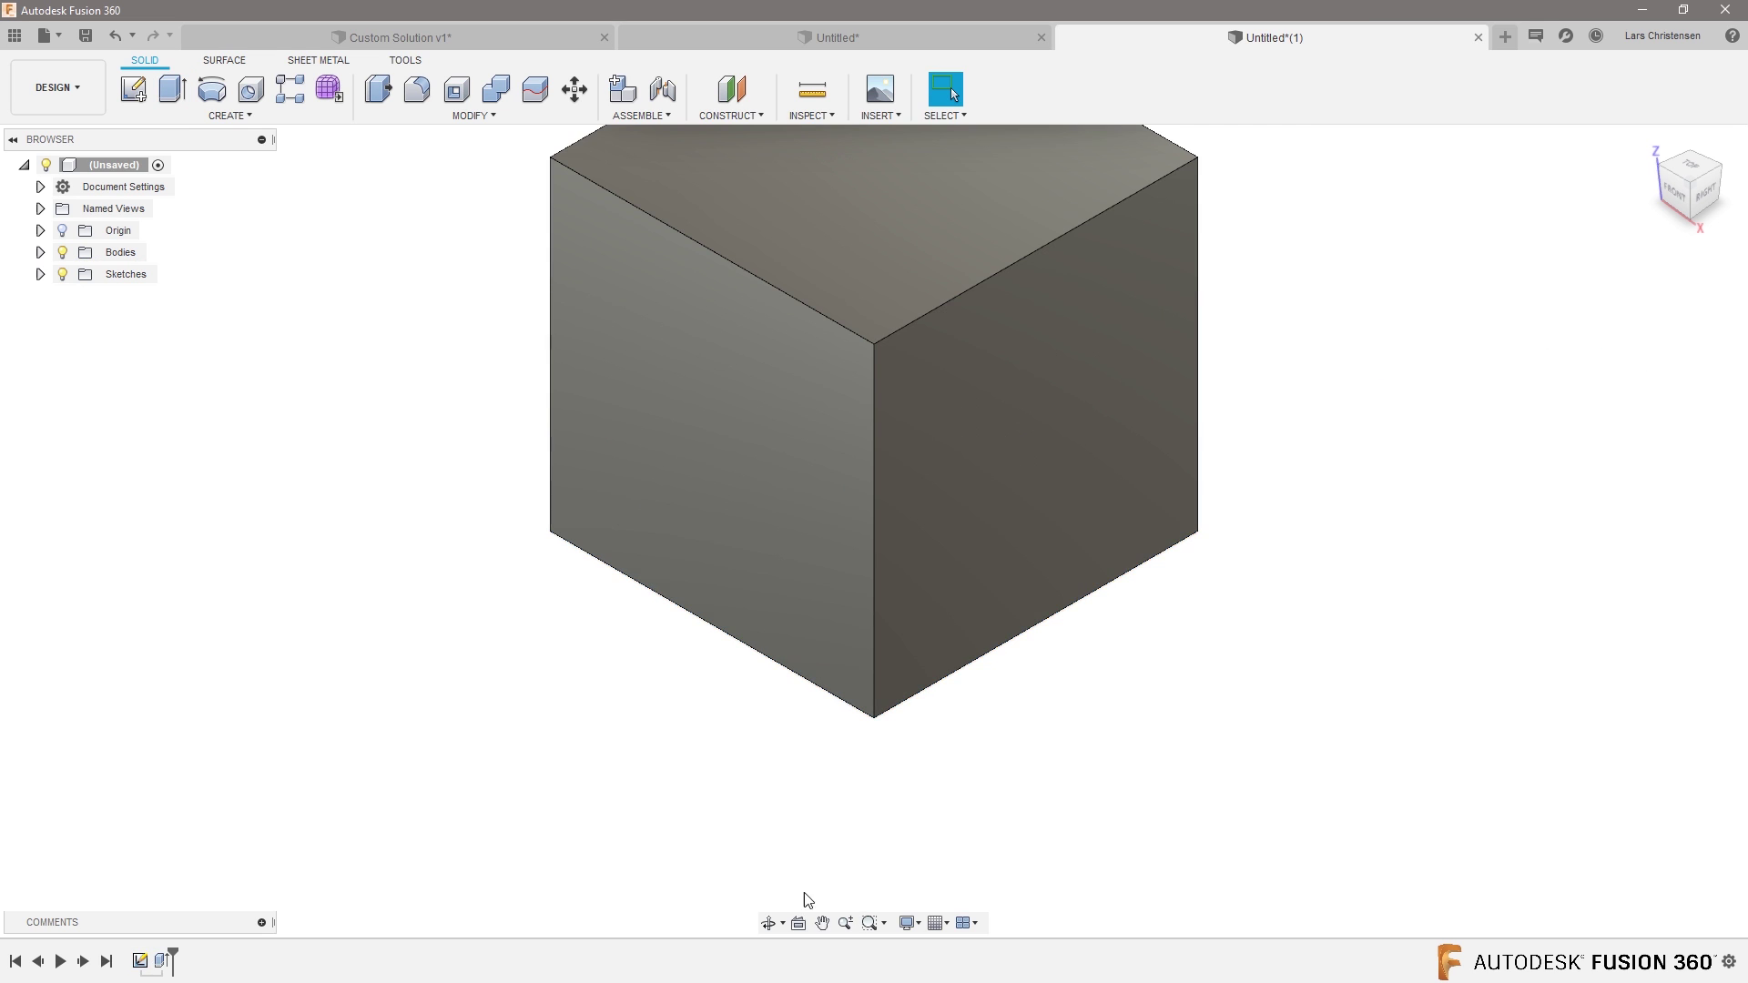
Step: Fit the cube in view, switch to perspective, and orbit to see it from above
click(869, 924)
right_click(1690, 162)
click(1612, 222)
shift+middle_drag(1390, 594, 1203, 466)
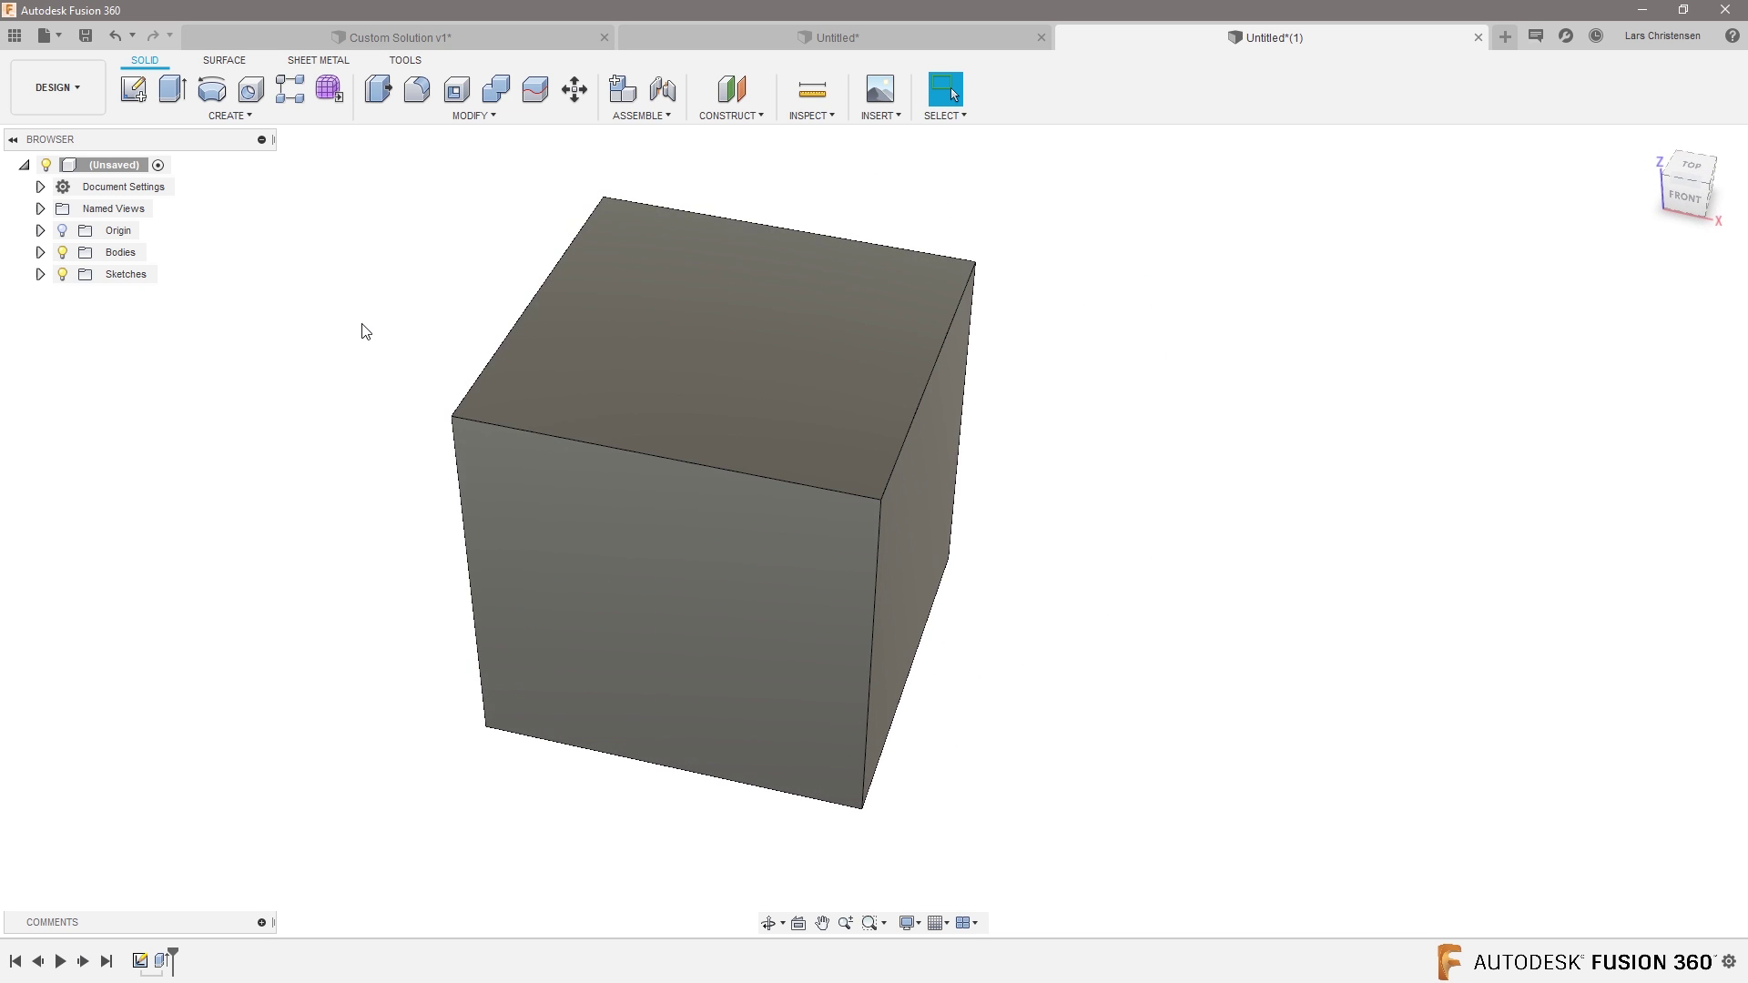
Step: On the cube's top face, sketch a line between the bottom-edge and right-edge midpoints
click(138, 97)
click(763, 418)
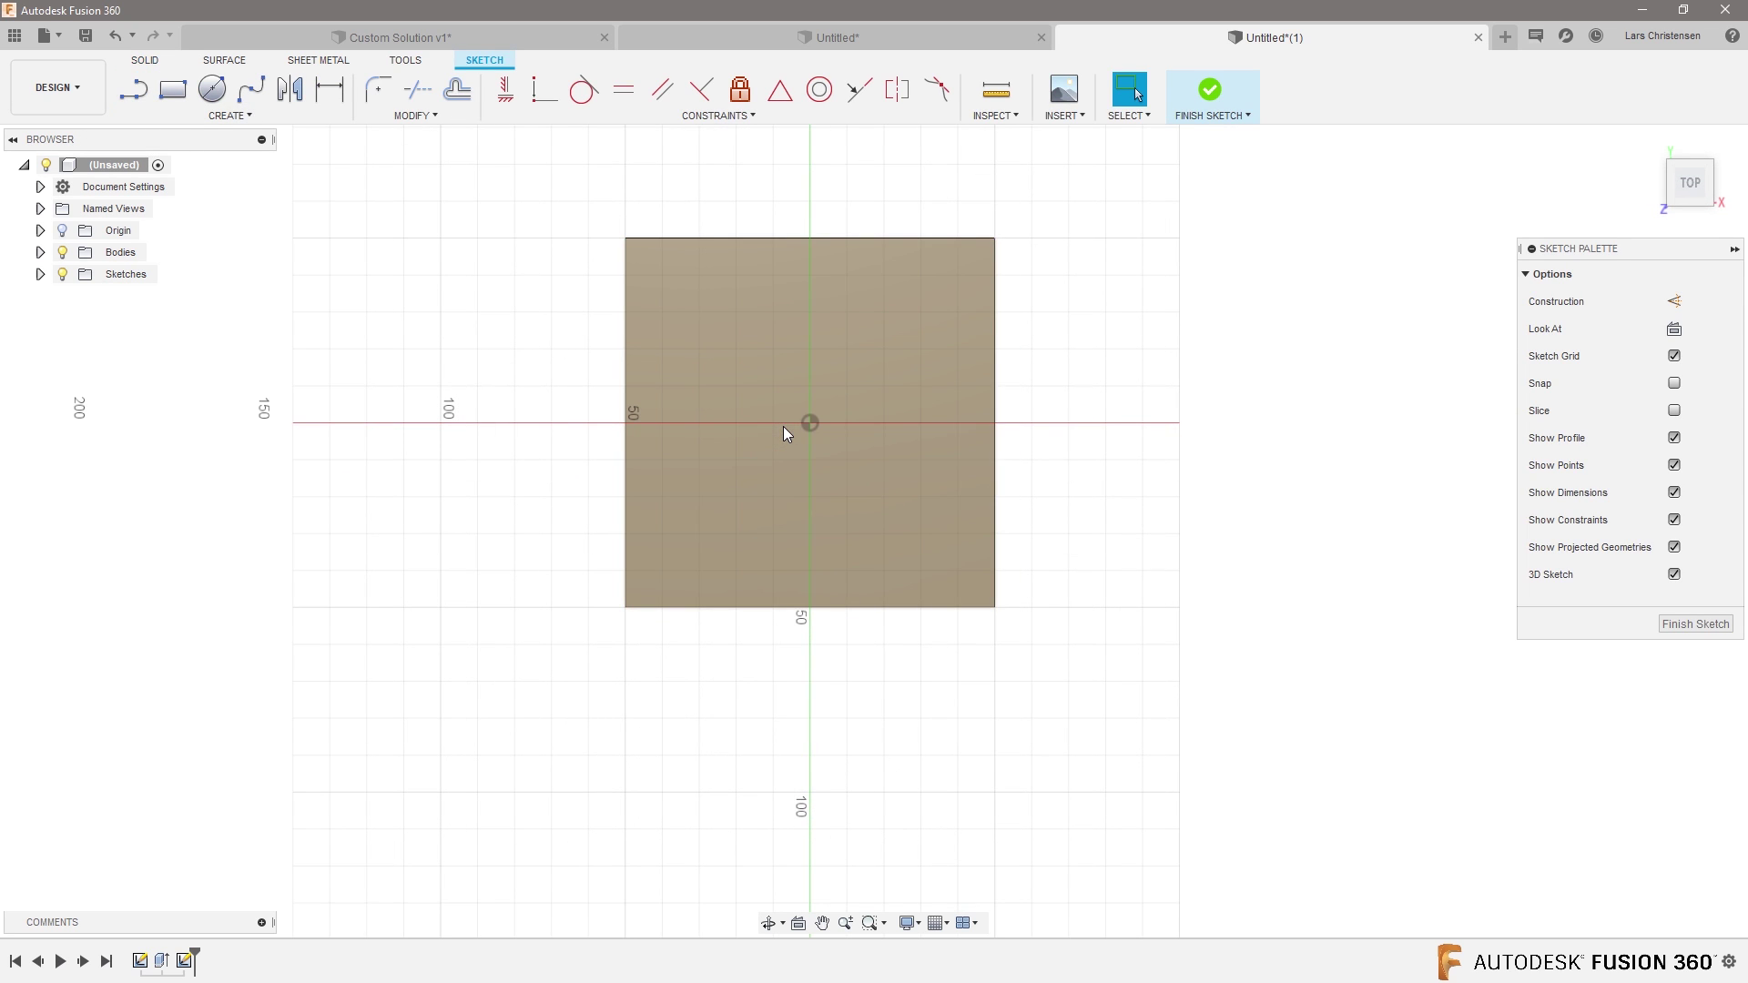
key(l)
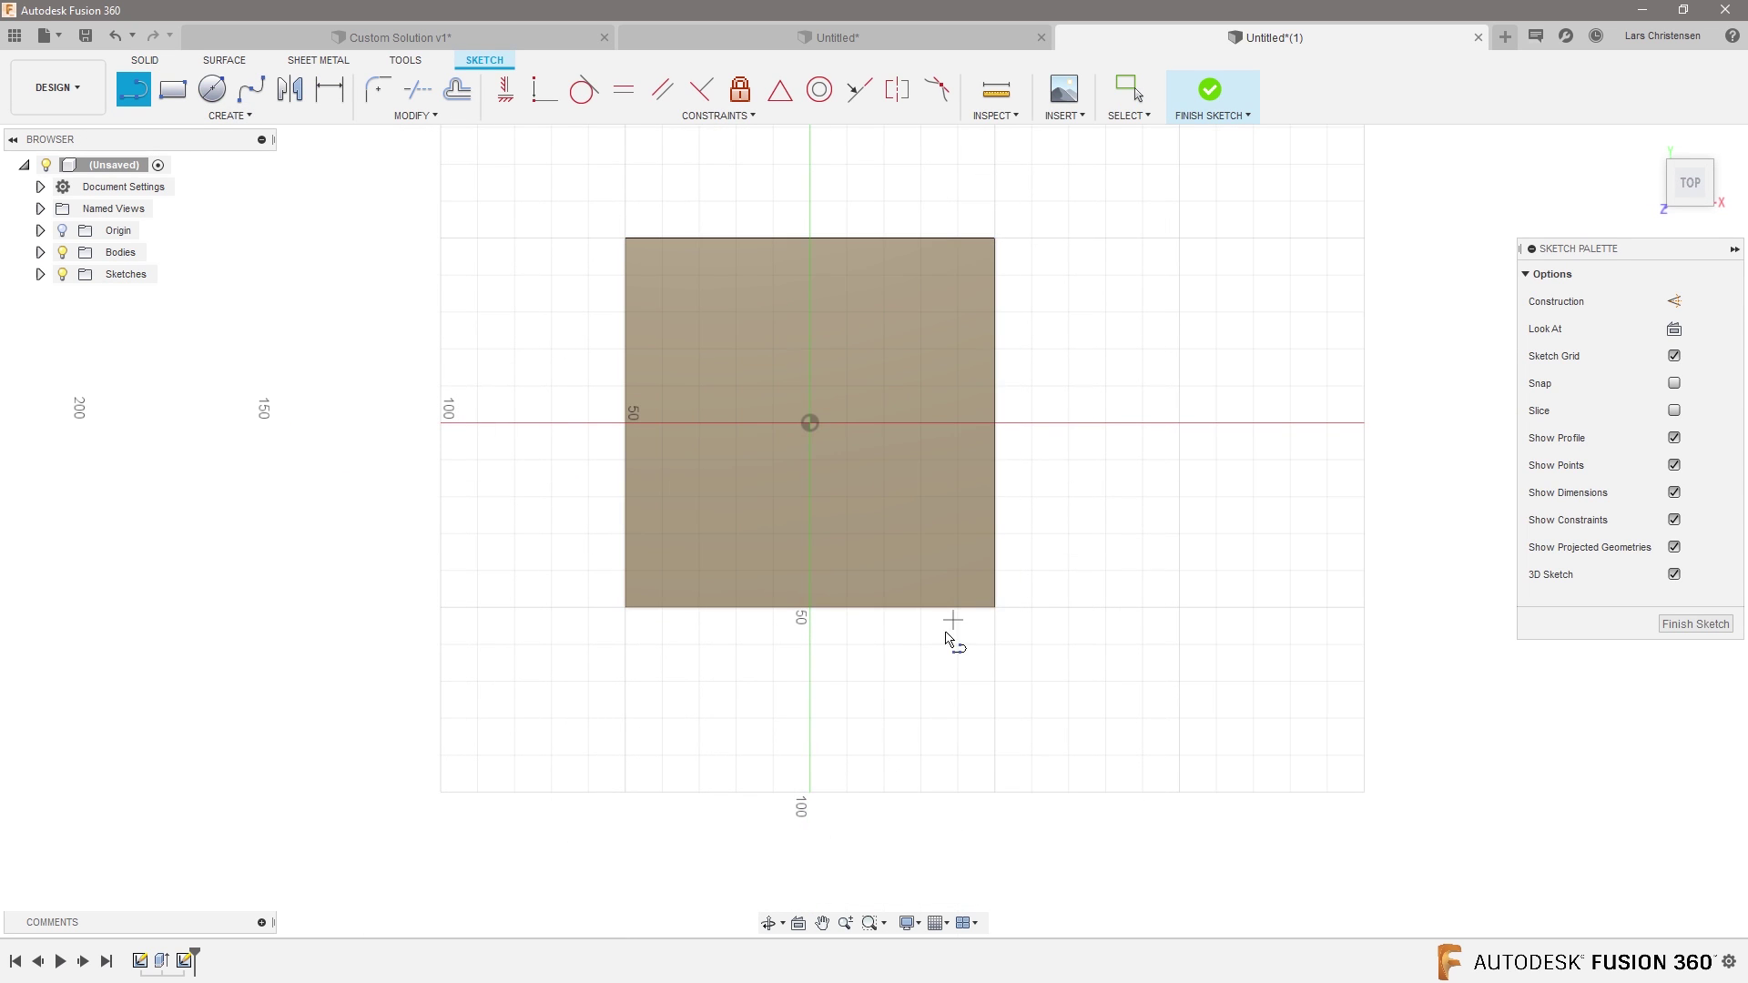
click(810, 607)
double_click(995, 423)
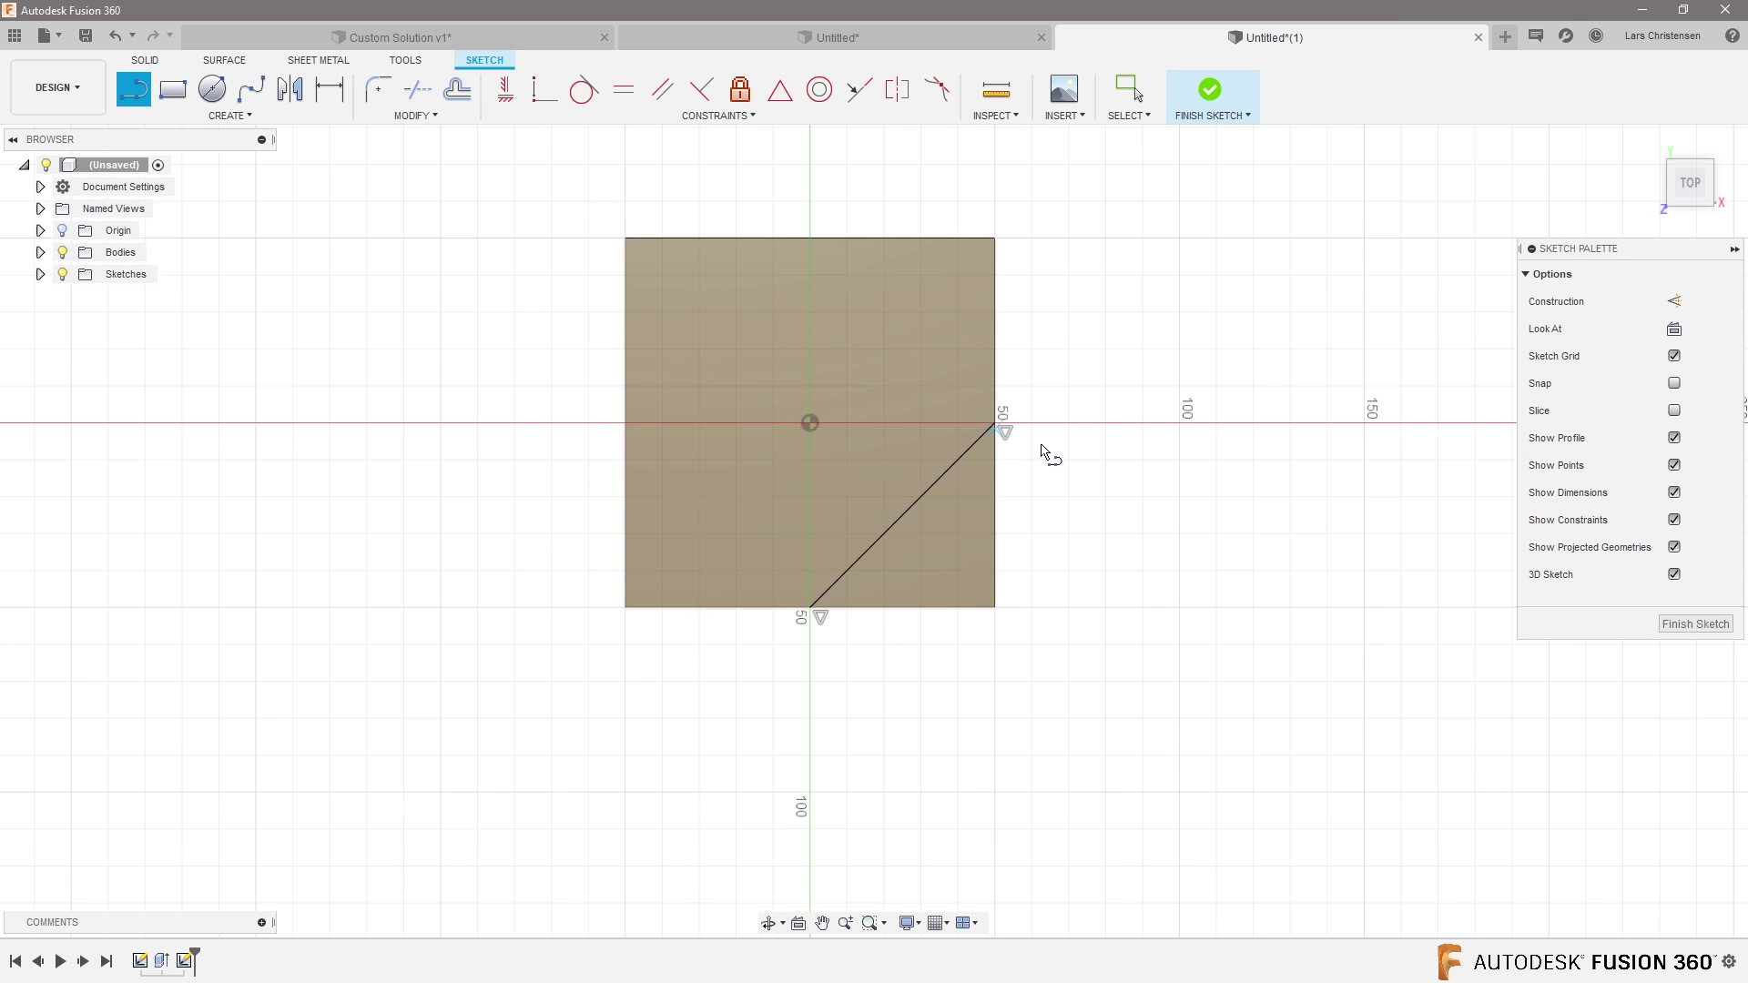
click(1692, 624)
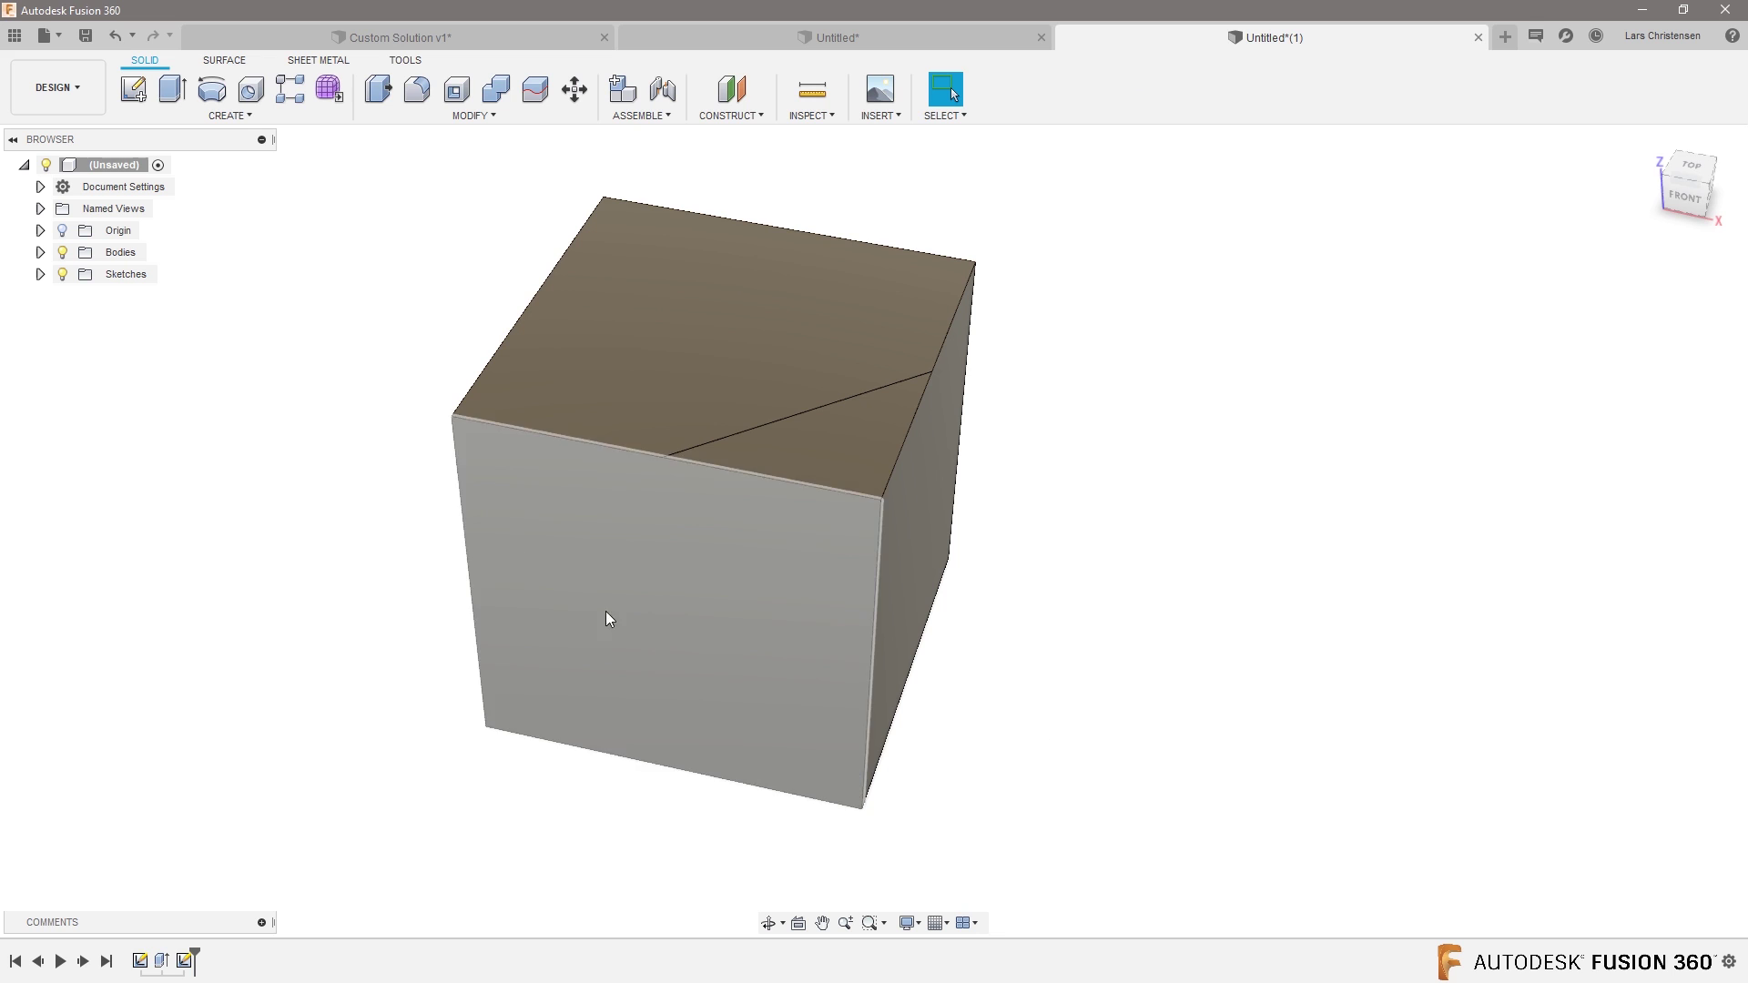
Step: In a new sketch on the front face, place a point on the square's right edge
click(133, 89)
click(626, 622)
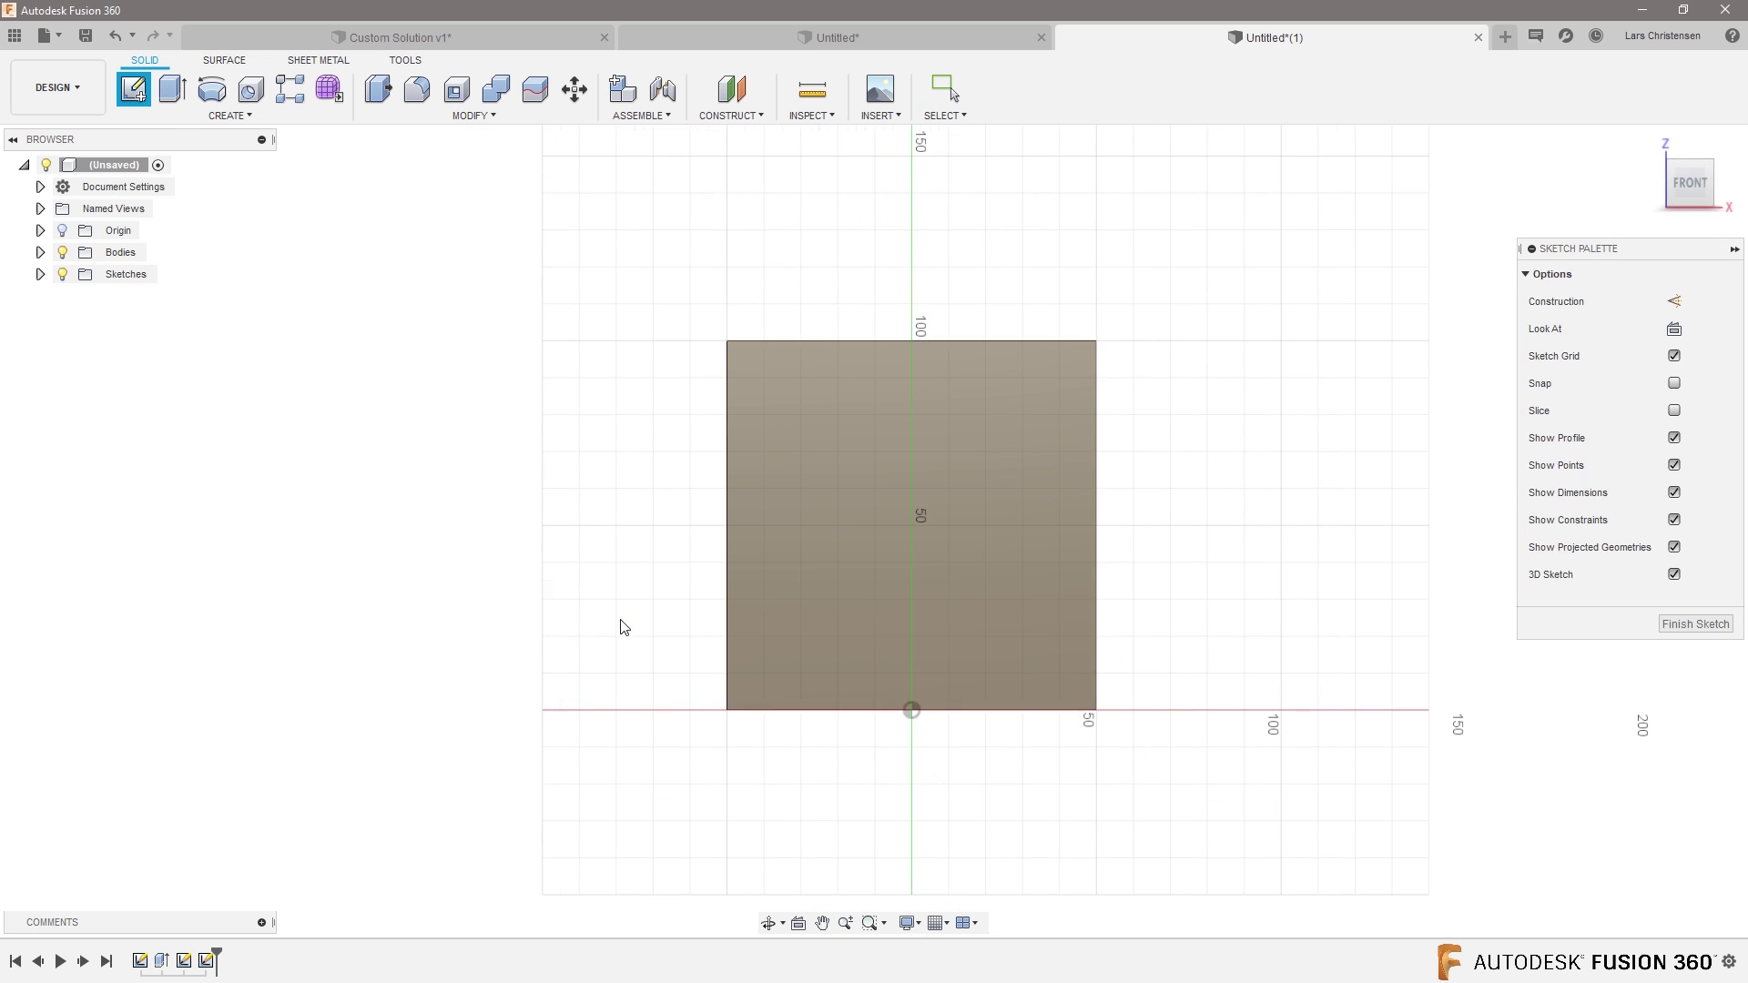
click(221, 117)
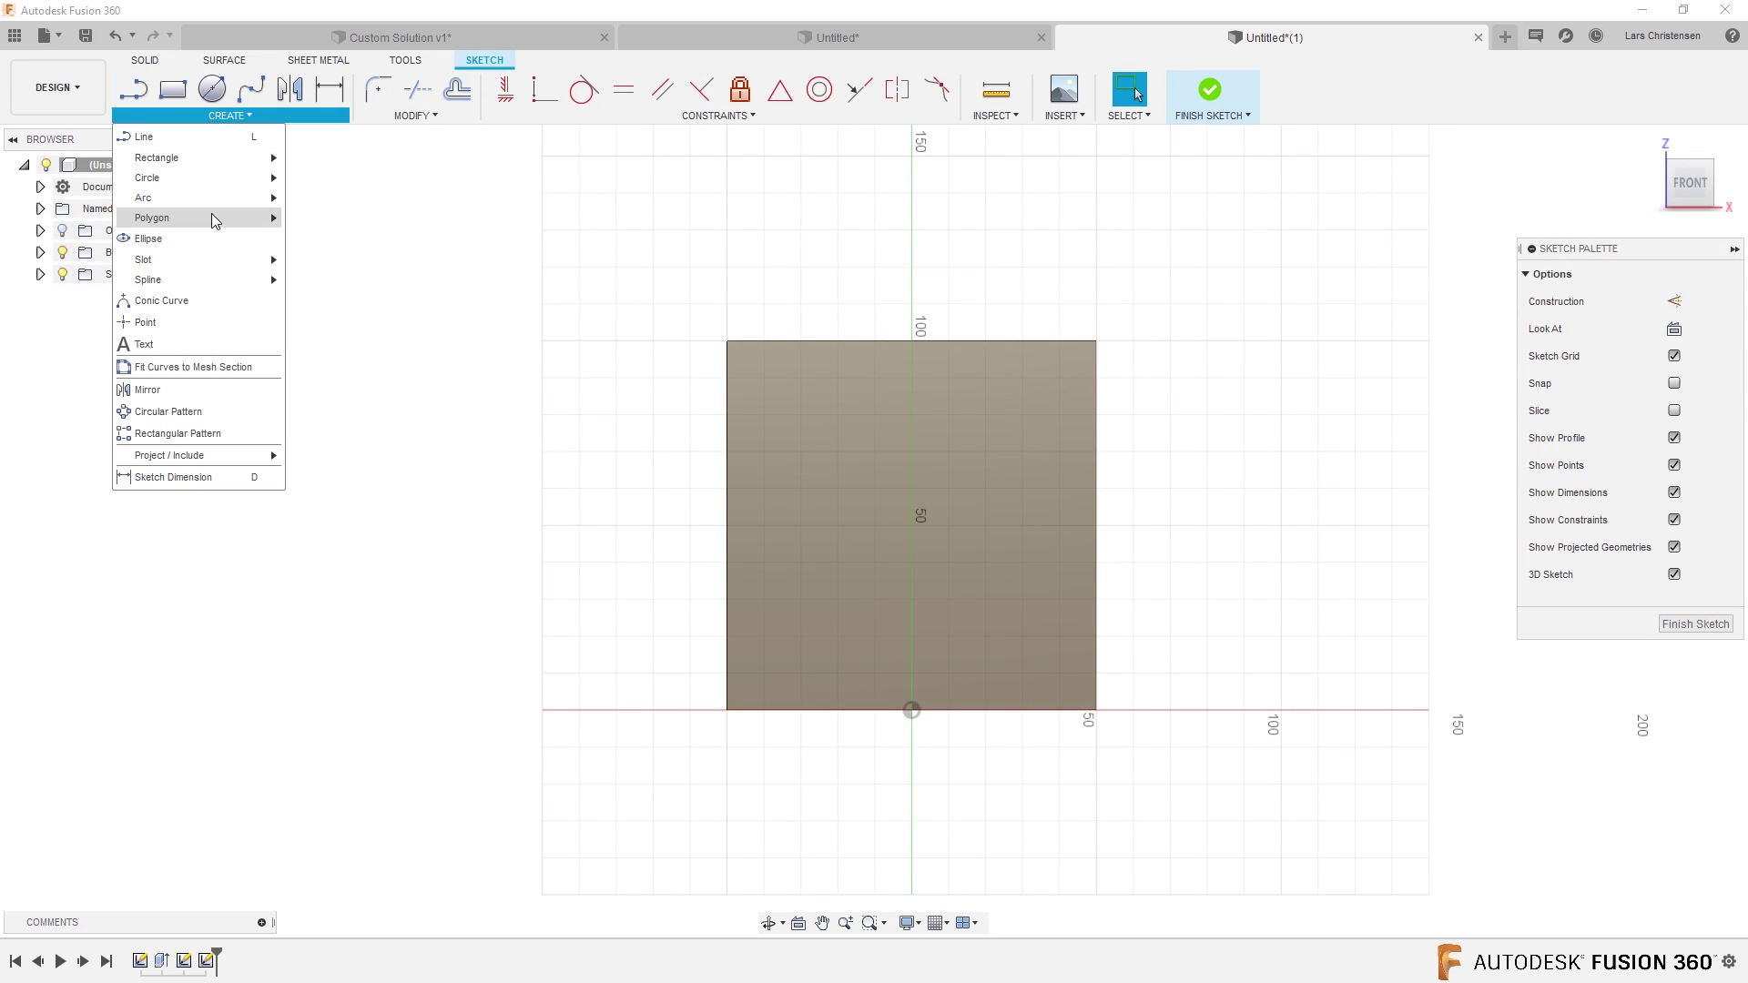
mouse_move(213, 227)
click(145, 322)
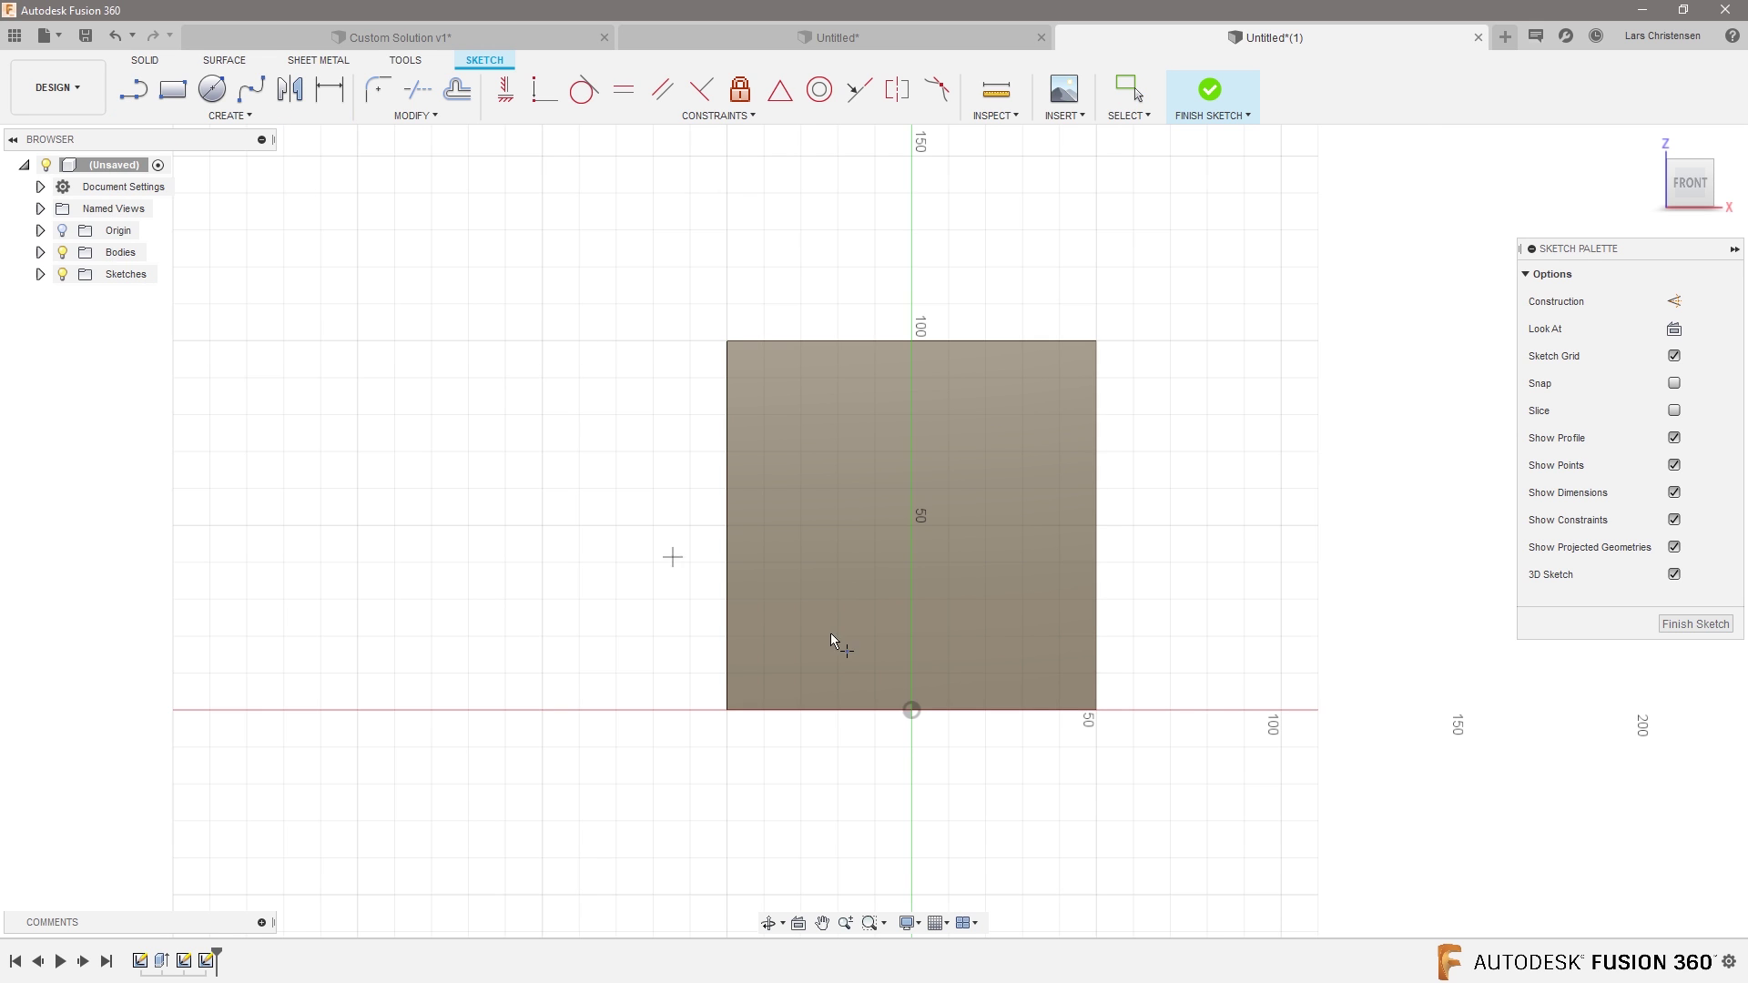
click(1096, 583)
click(1695, 623)
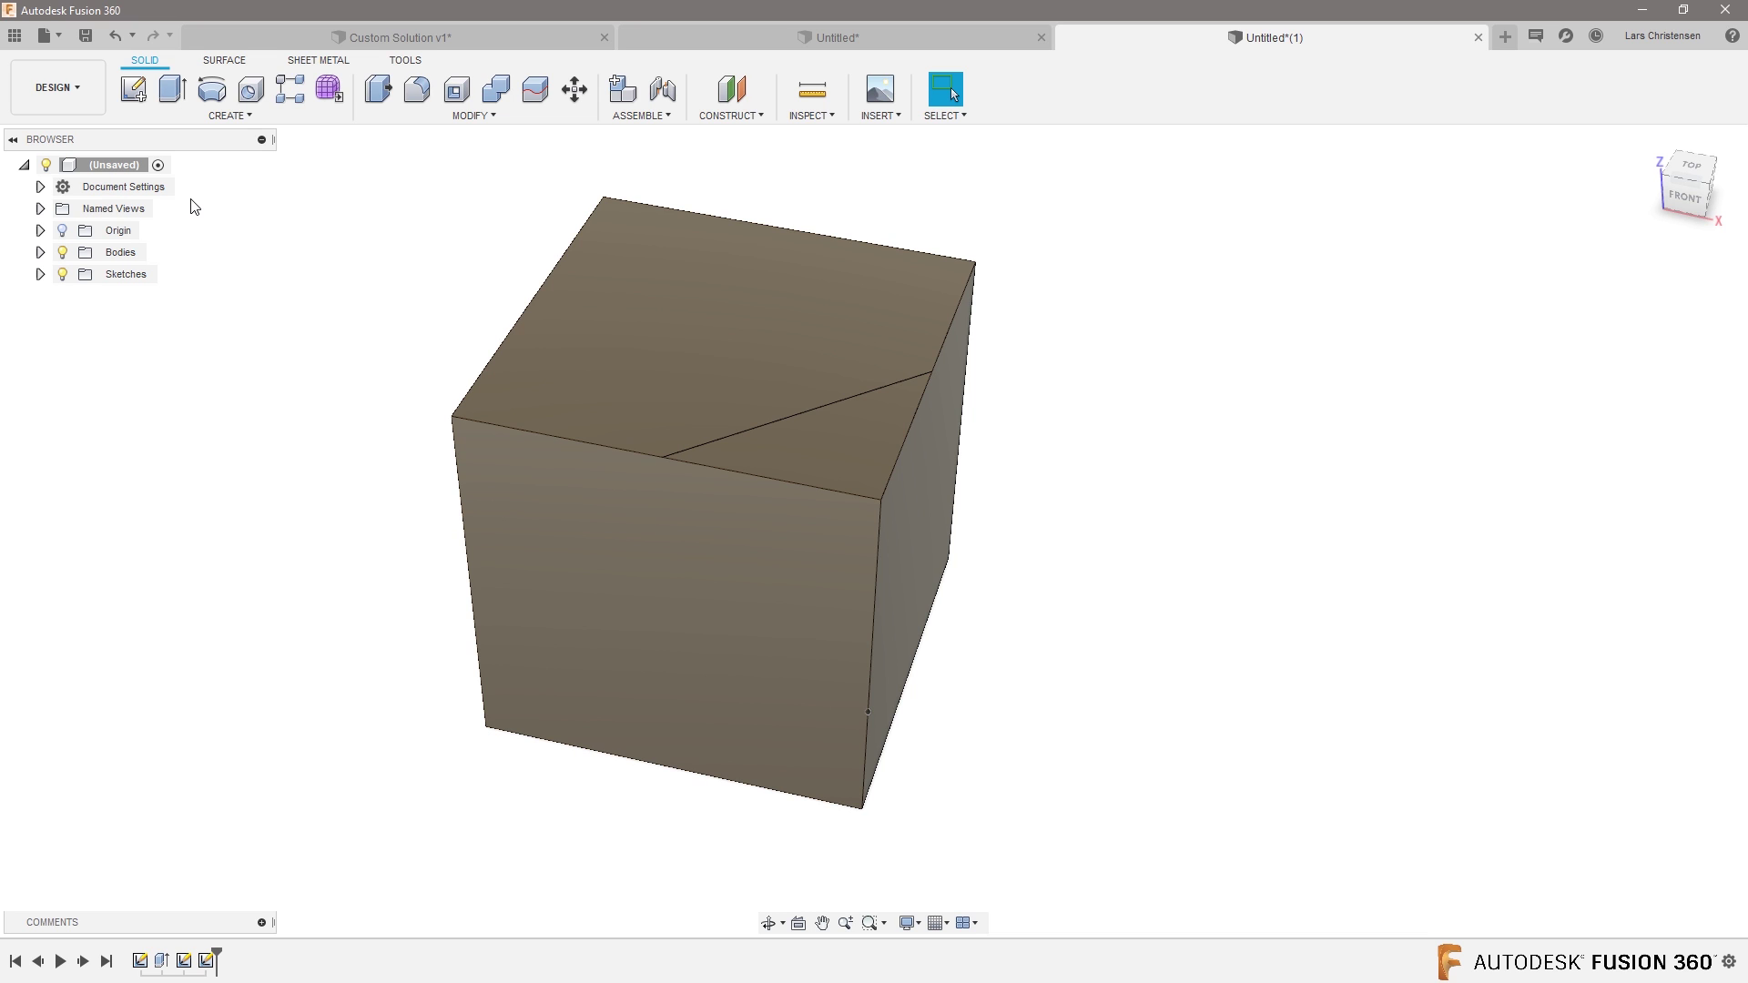
Step: Loft-cut from the top-face triangle profile down to the front-face sketch point
click(235, 116)
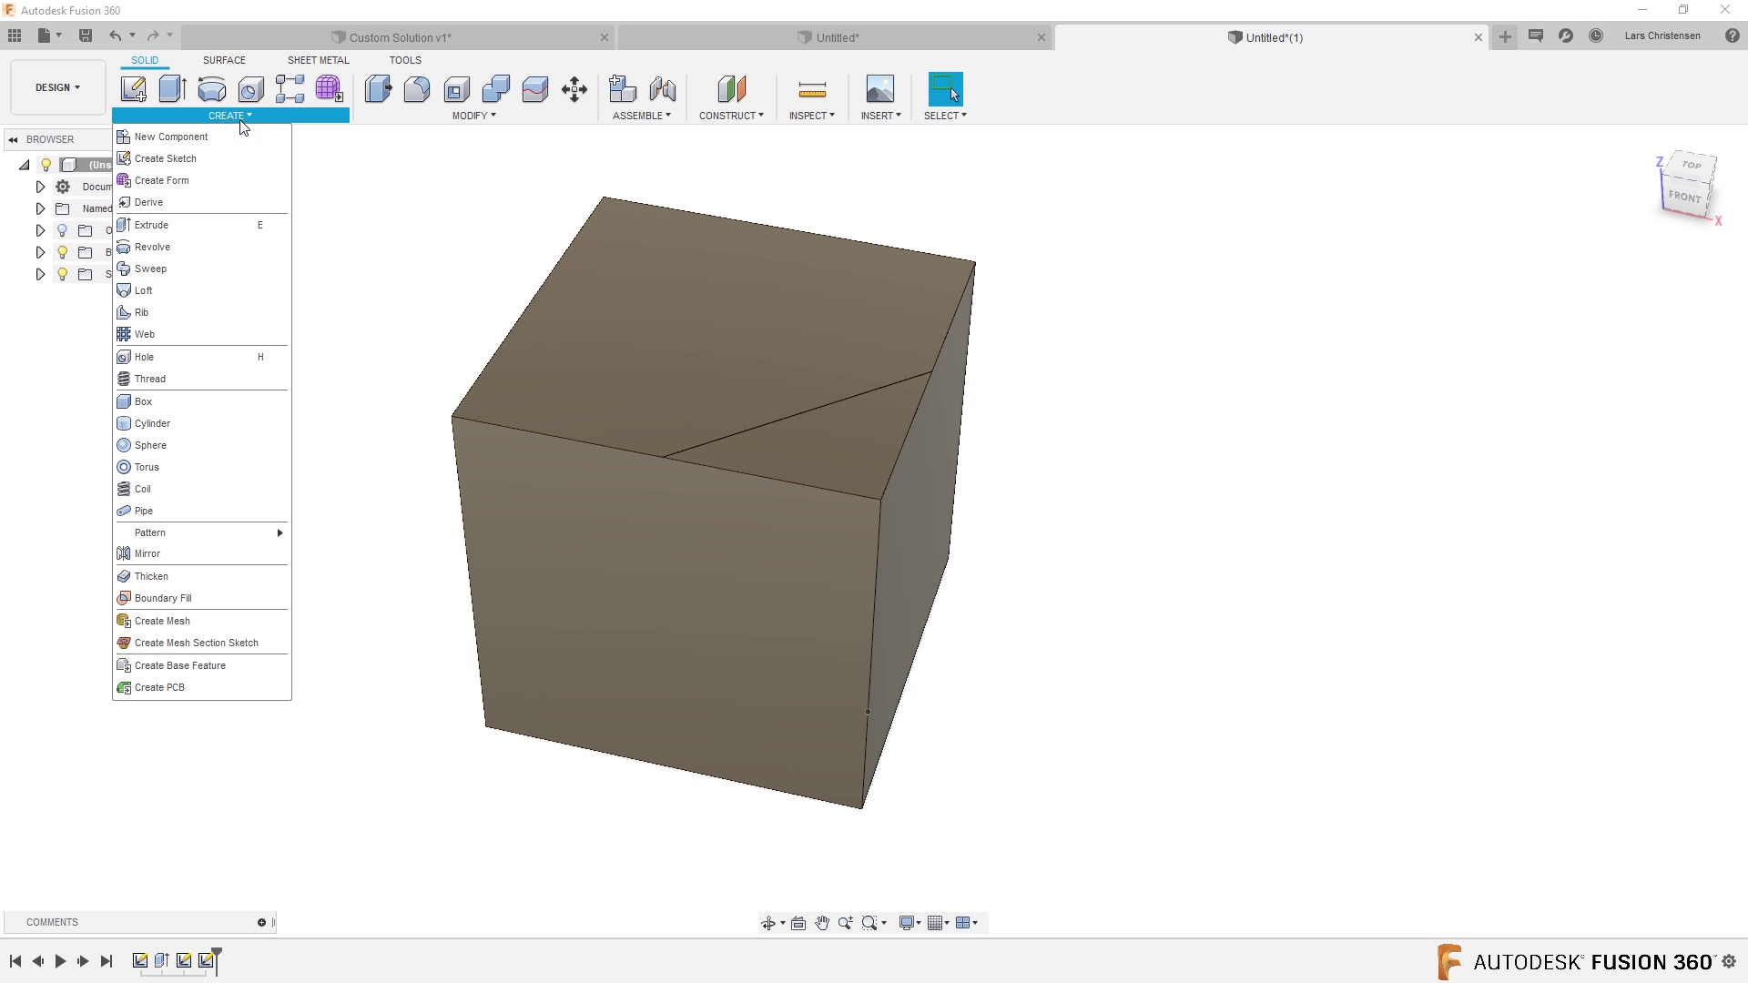
click(143, 290)
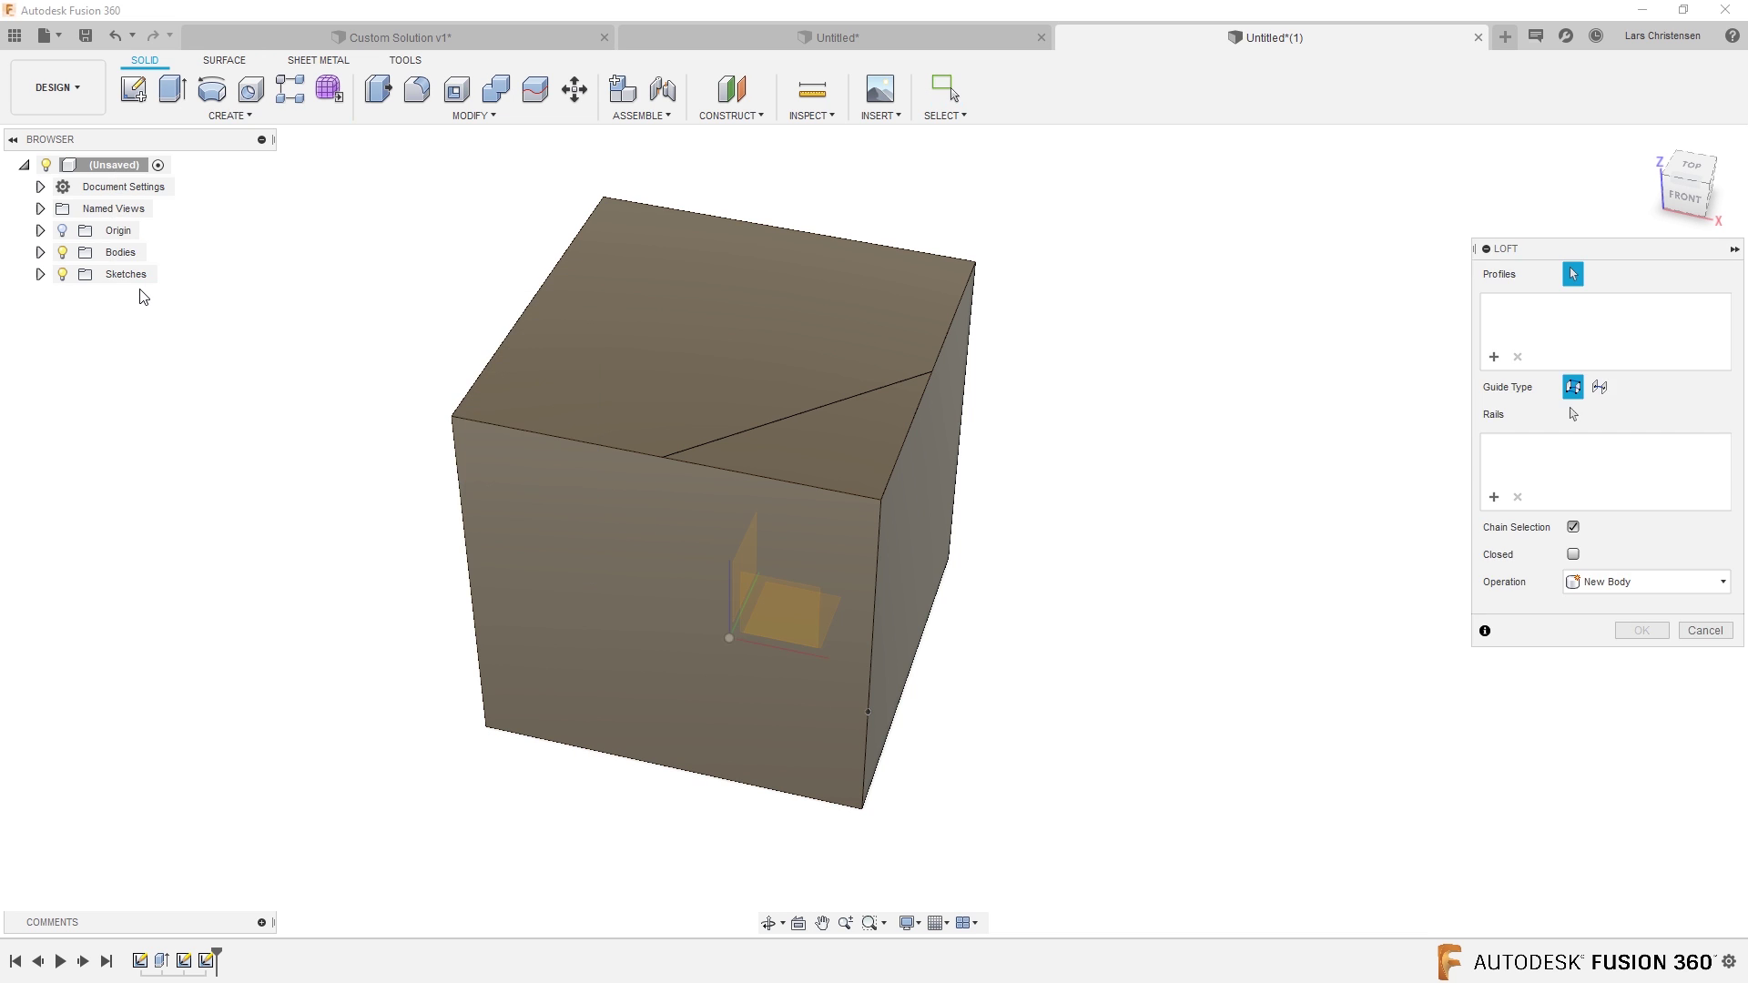
click(803, 452)
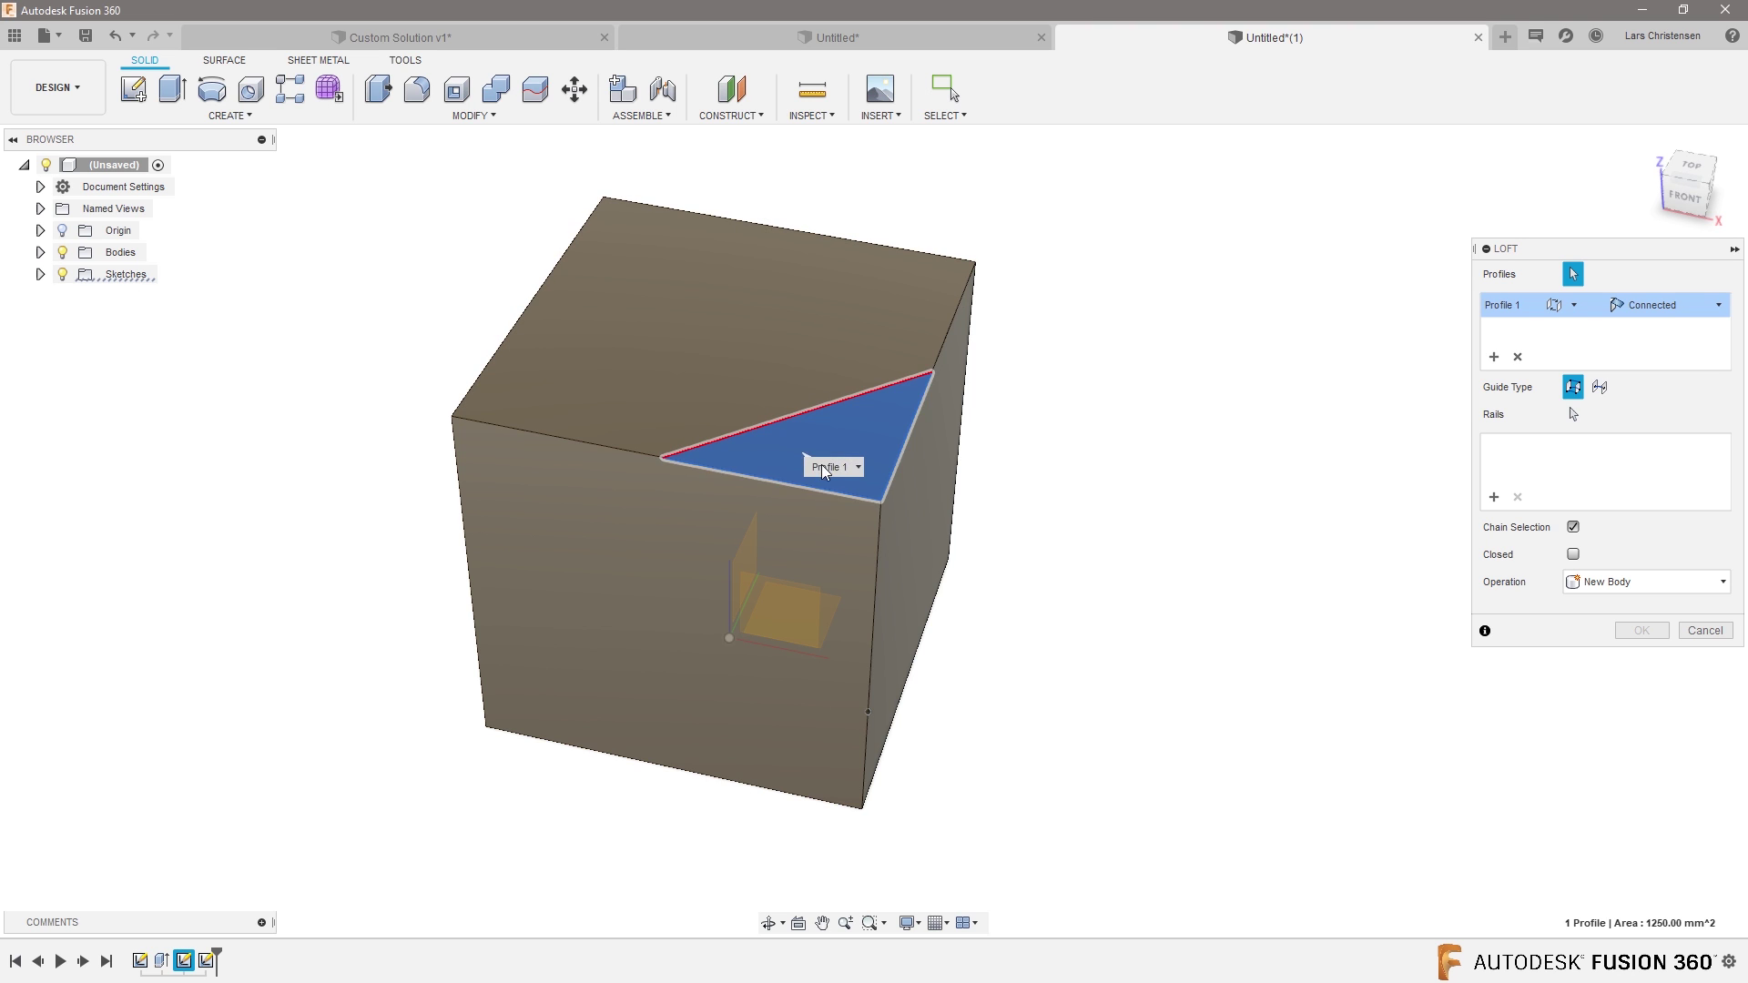
click(869, 712)
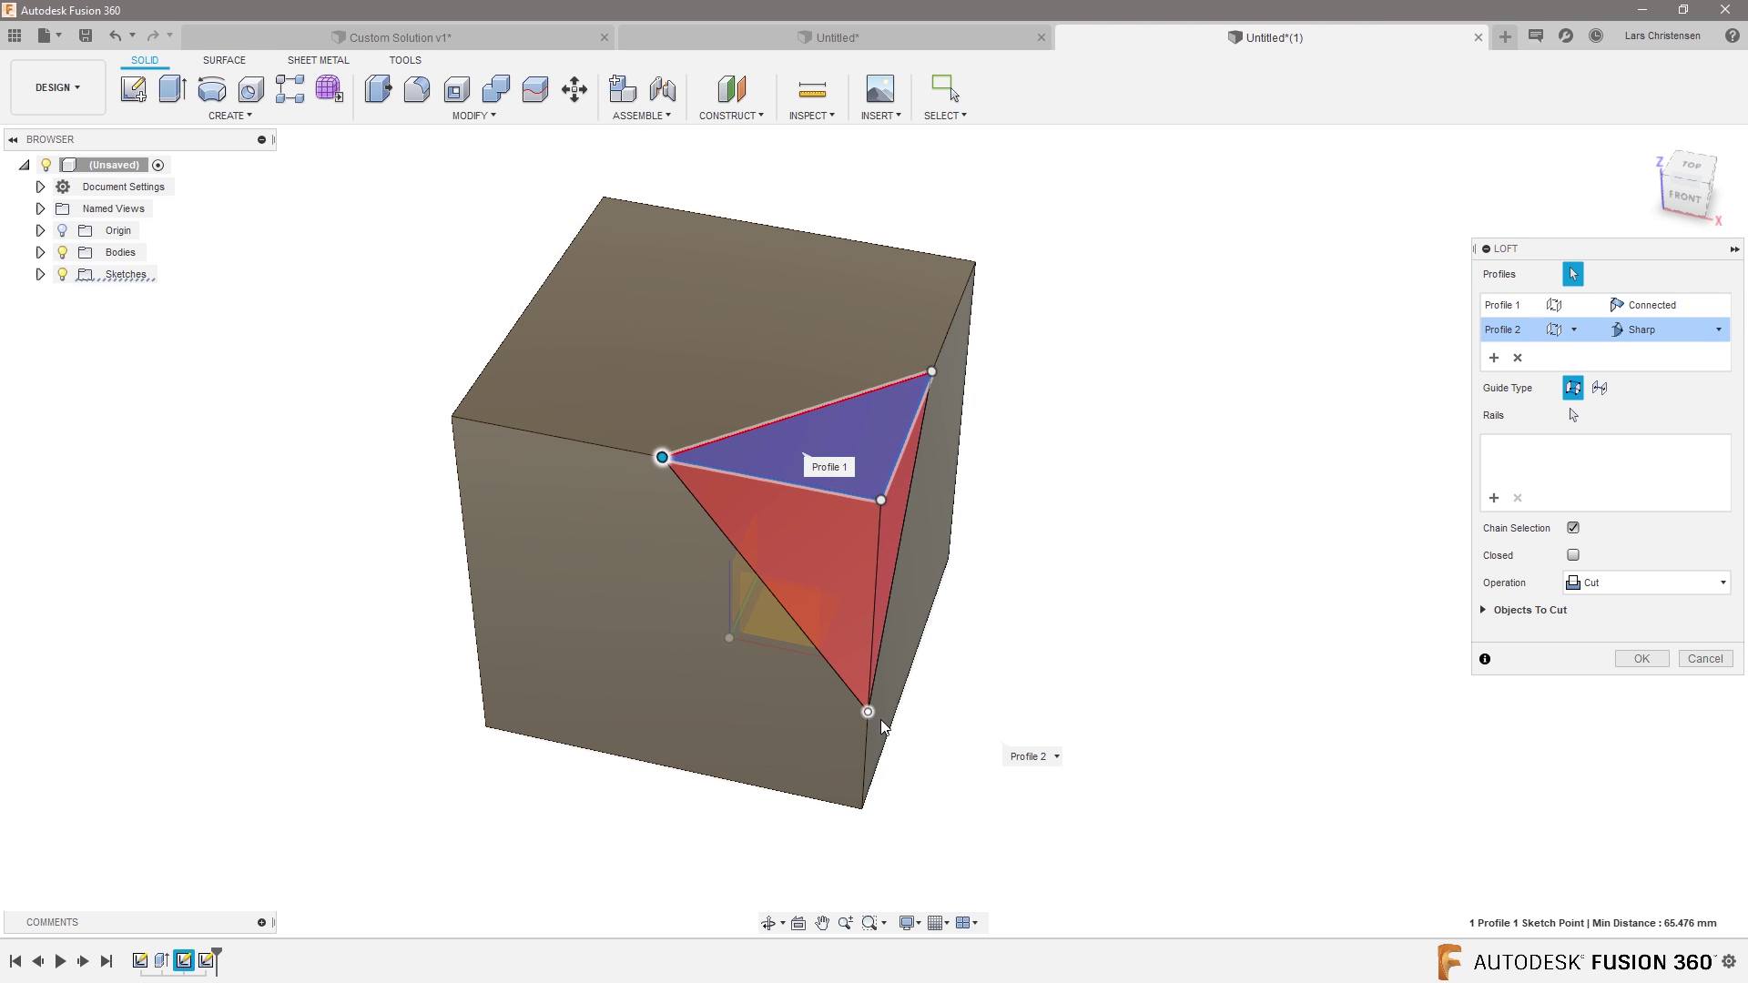
click(1642, 659)
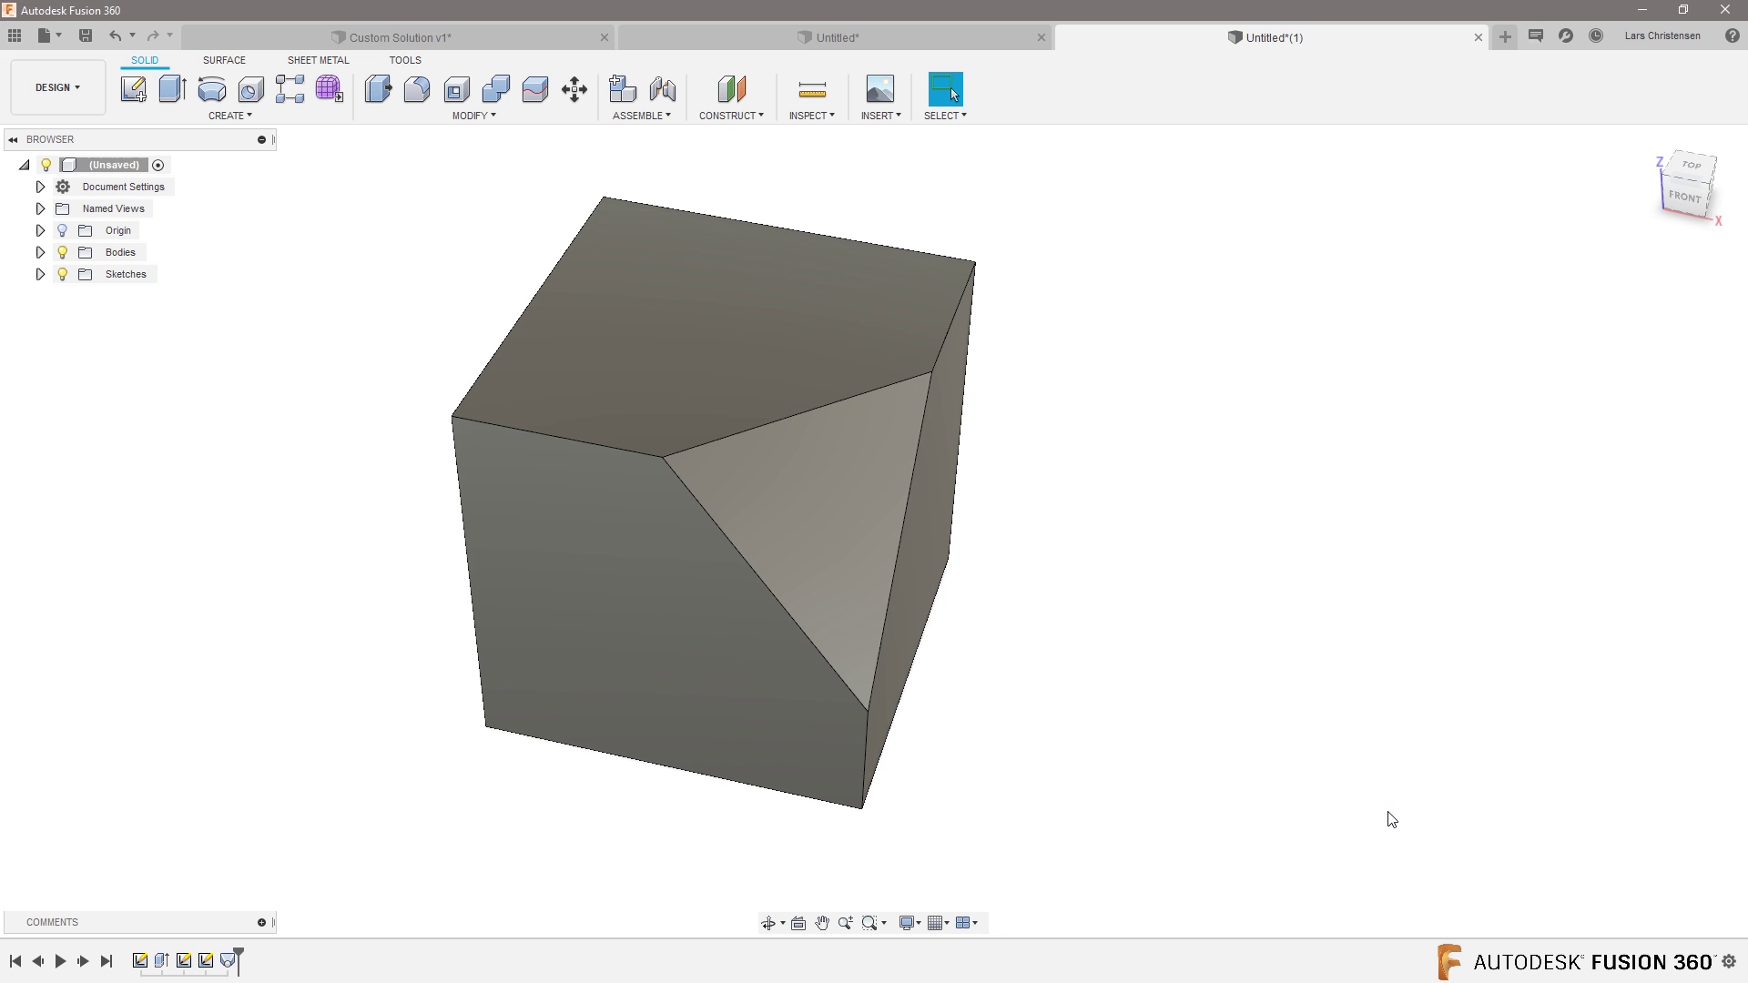
Step: Orbit around the sliced corner, then reopen Sketch3 from the timeline for editing
shift+middle_drag(1150, 666, 465, 135)
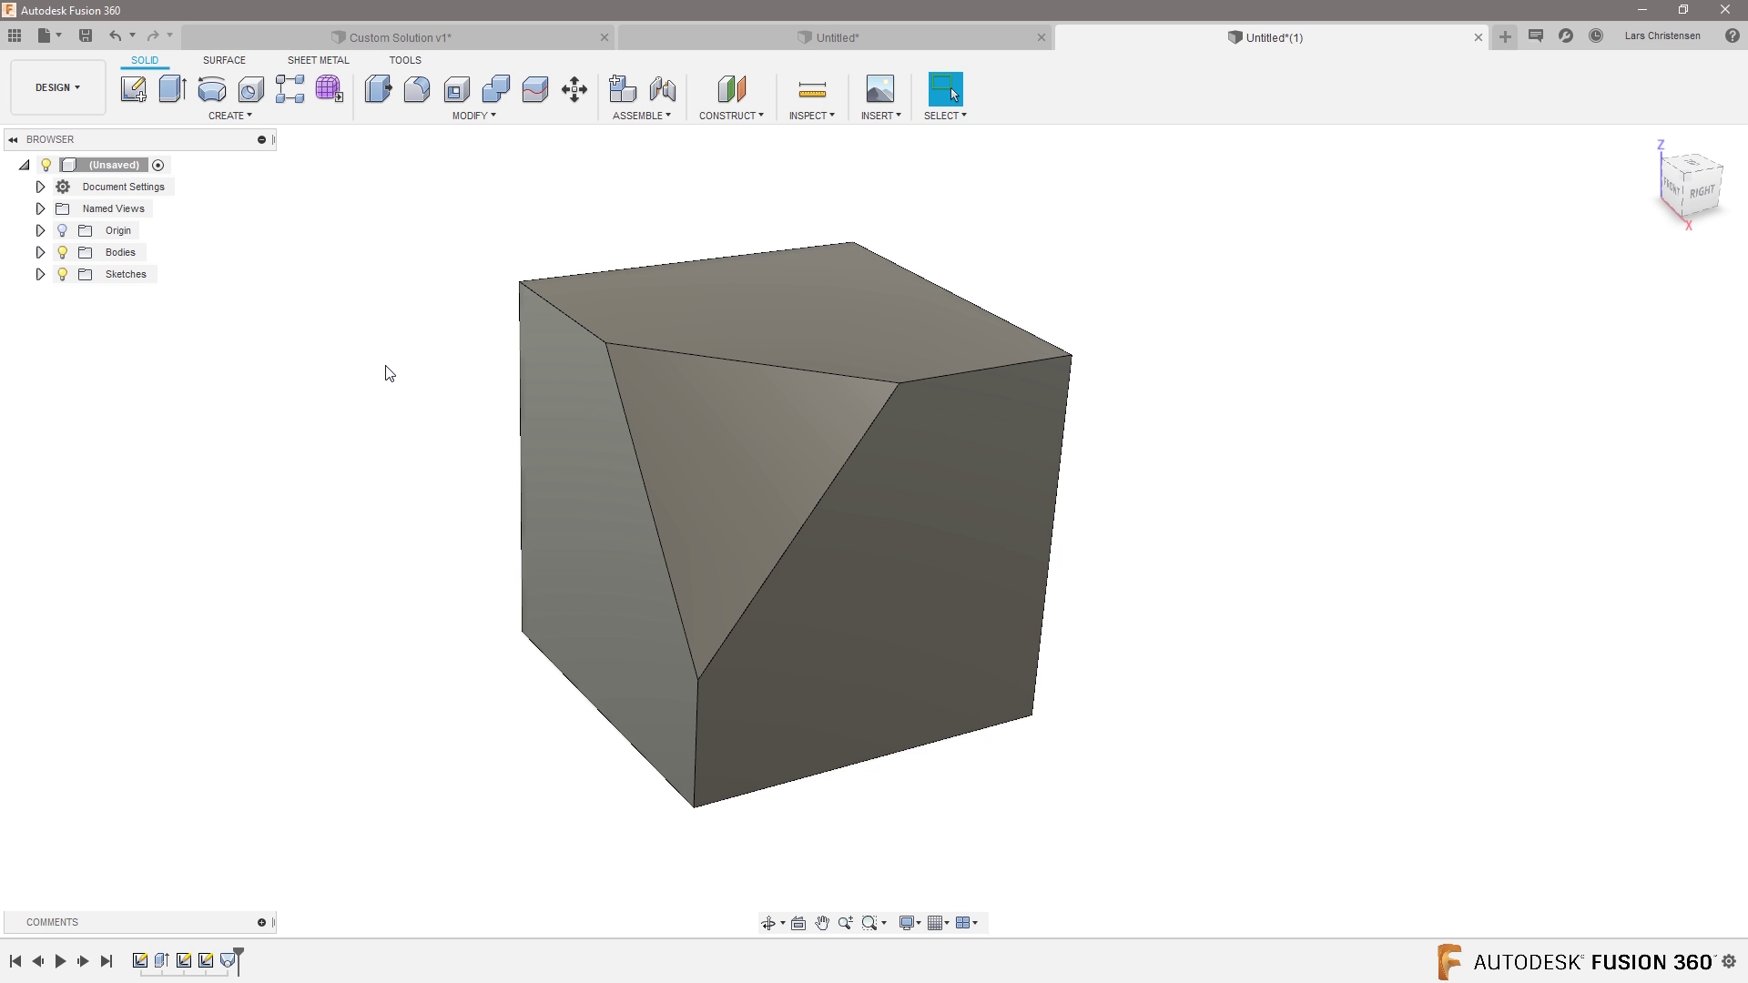
mouse_move(273, 601)
shift+middle_down()
mouse_move(374, 605)
mouse_move(695, 472)
mouse_move(864, 530)
mouse_move(792, 538)
mouse_move(968, 631)
mouse_move(937, 383)
mouse_move(1026, 671)
mouse_move(959, 765)
mouse_move(900, 733)
mouse_move(1233, 729)
shift+middle_up()
click(206, 961)
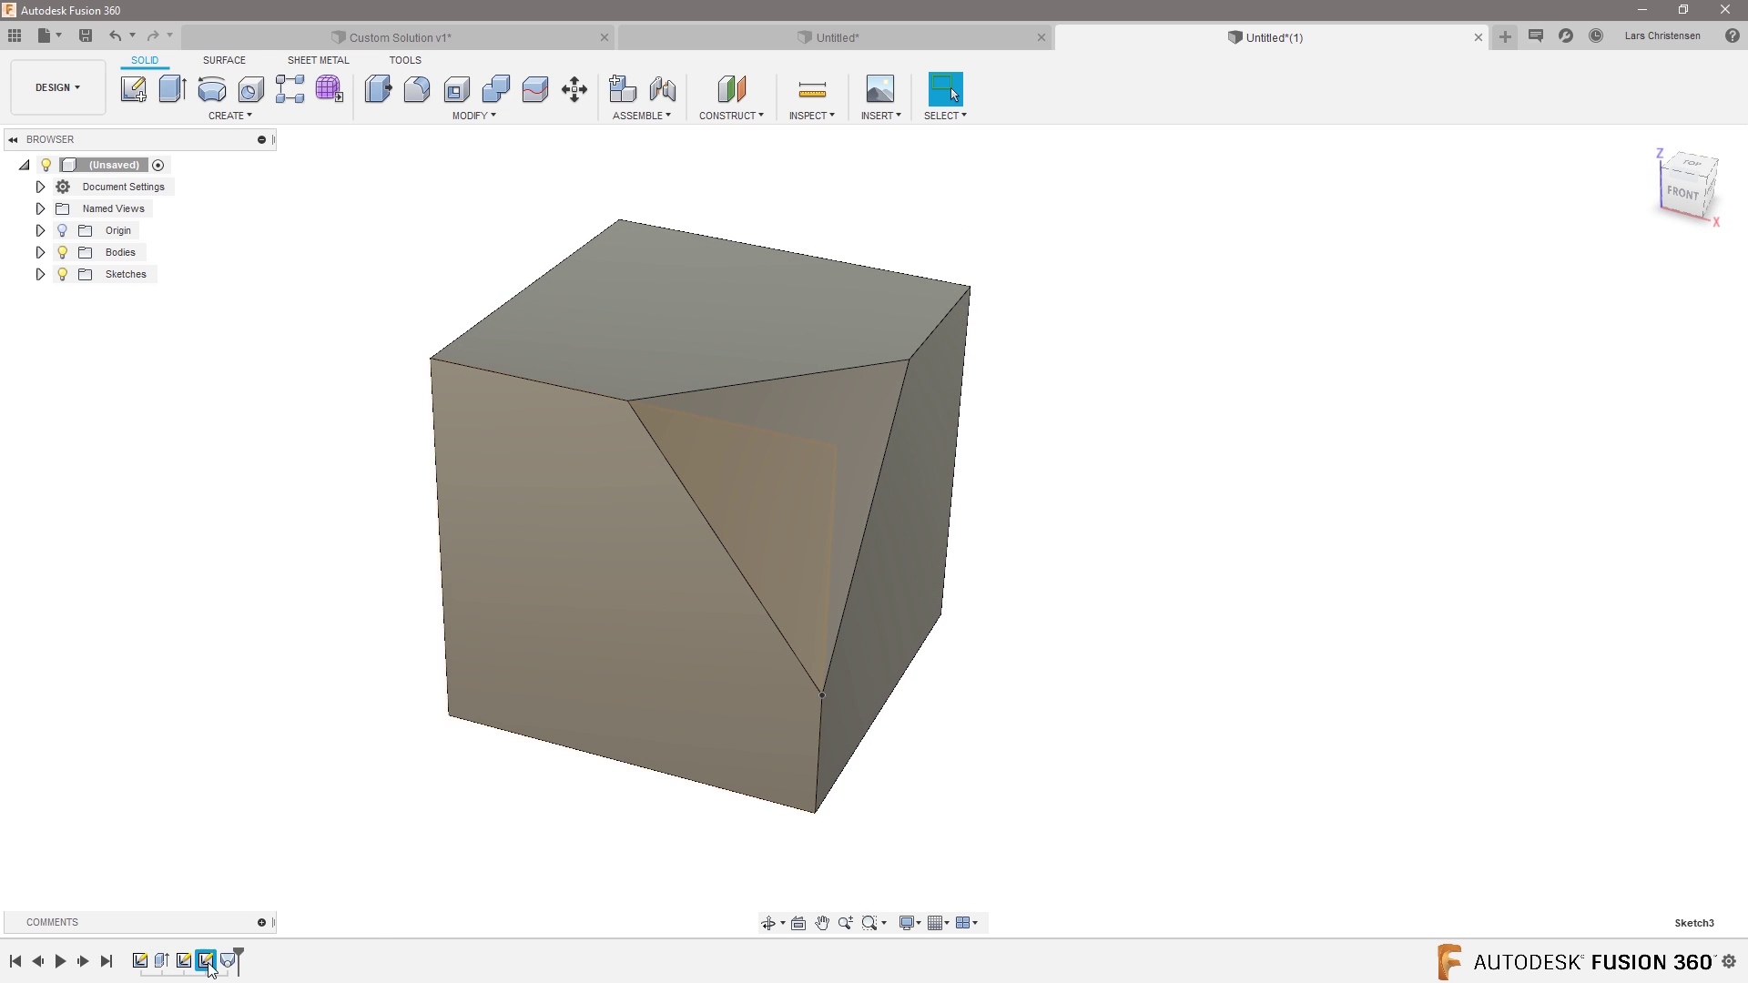
right_click(207, 965)
click(254, 784)
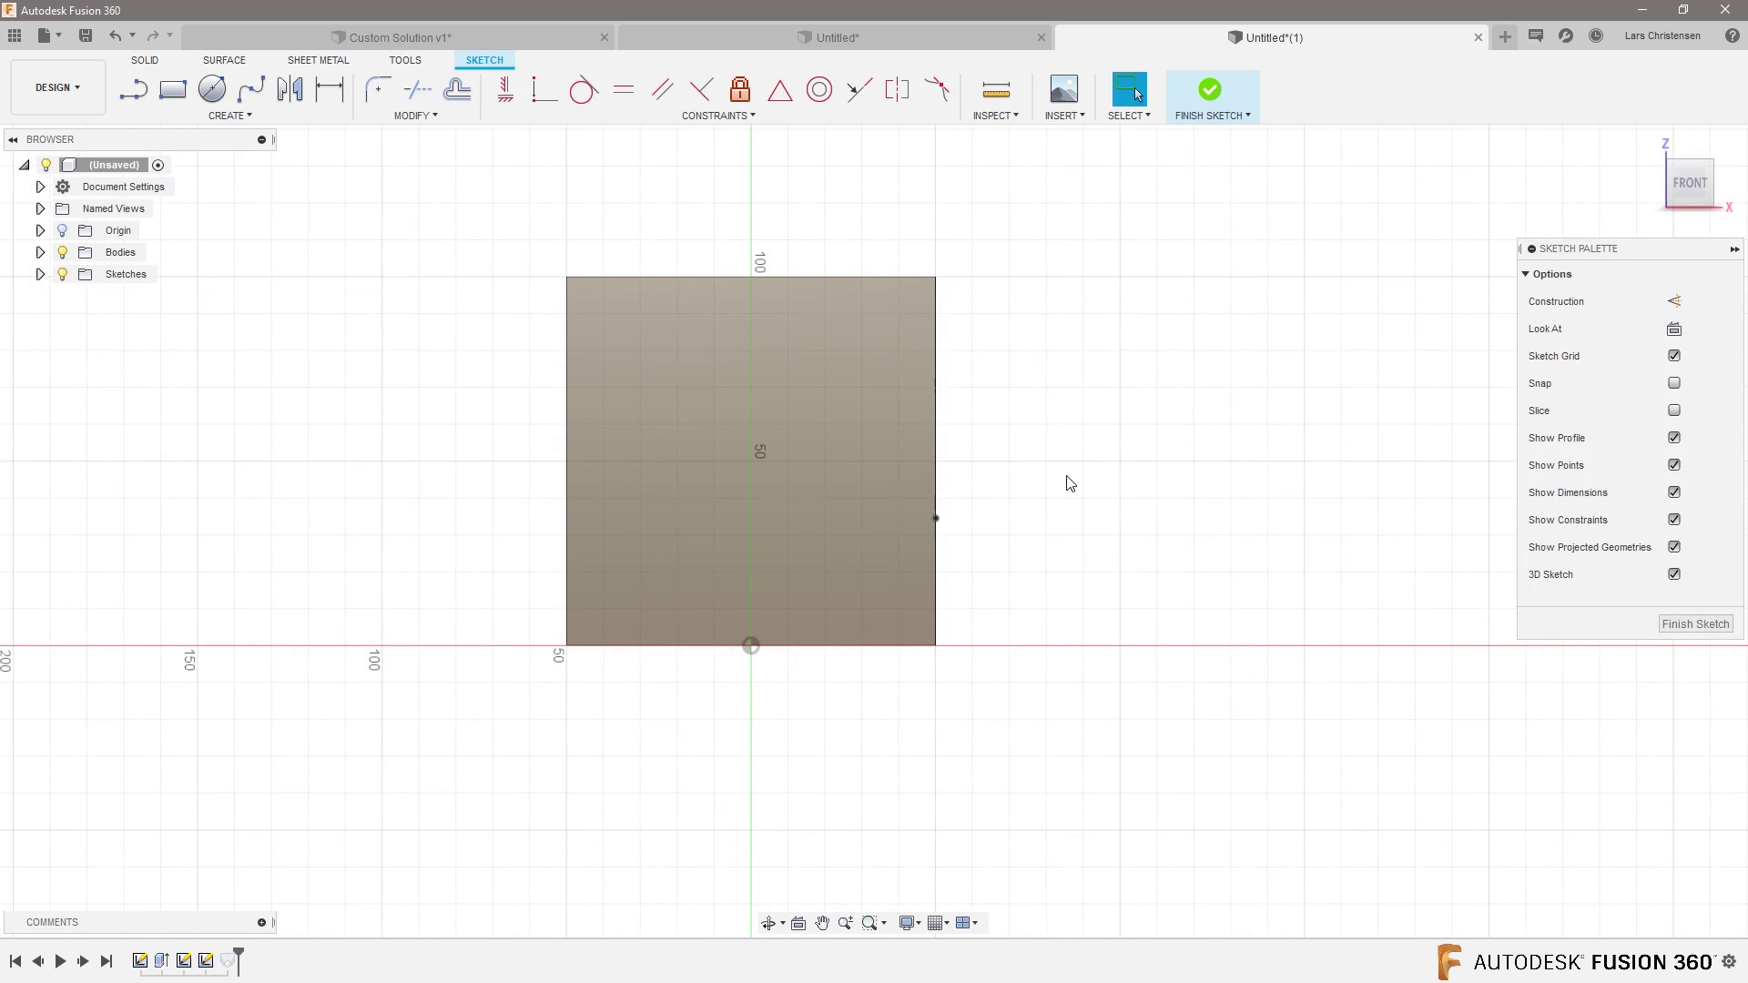
Step: Dimension the right-edge point 65 mm below the top edge and finish the sketch
key(d)
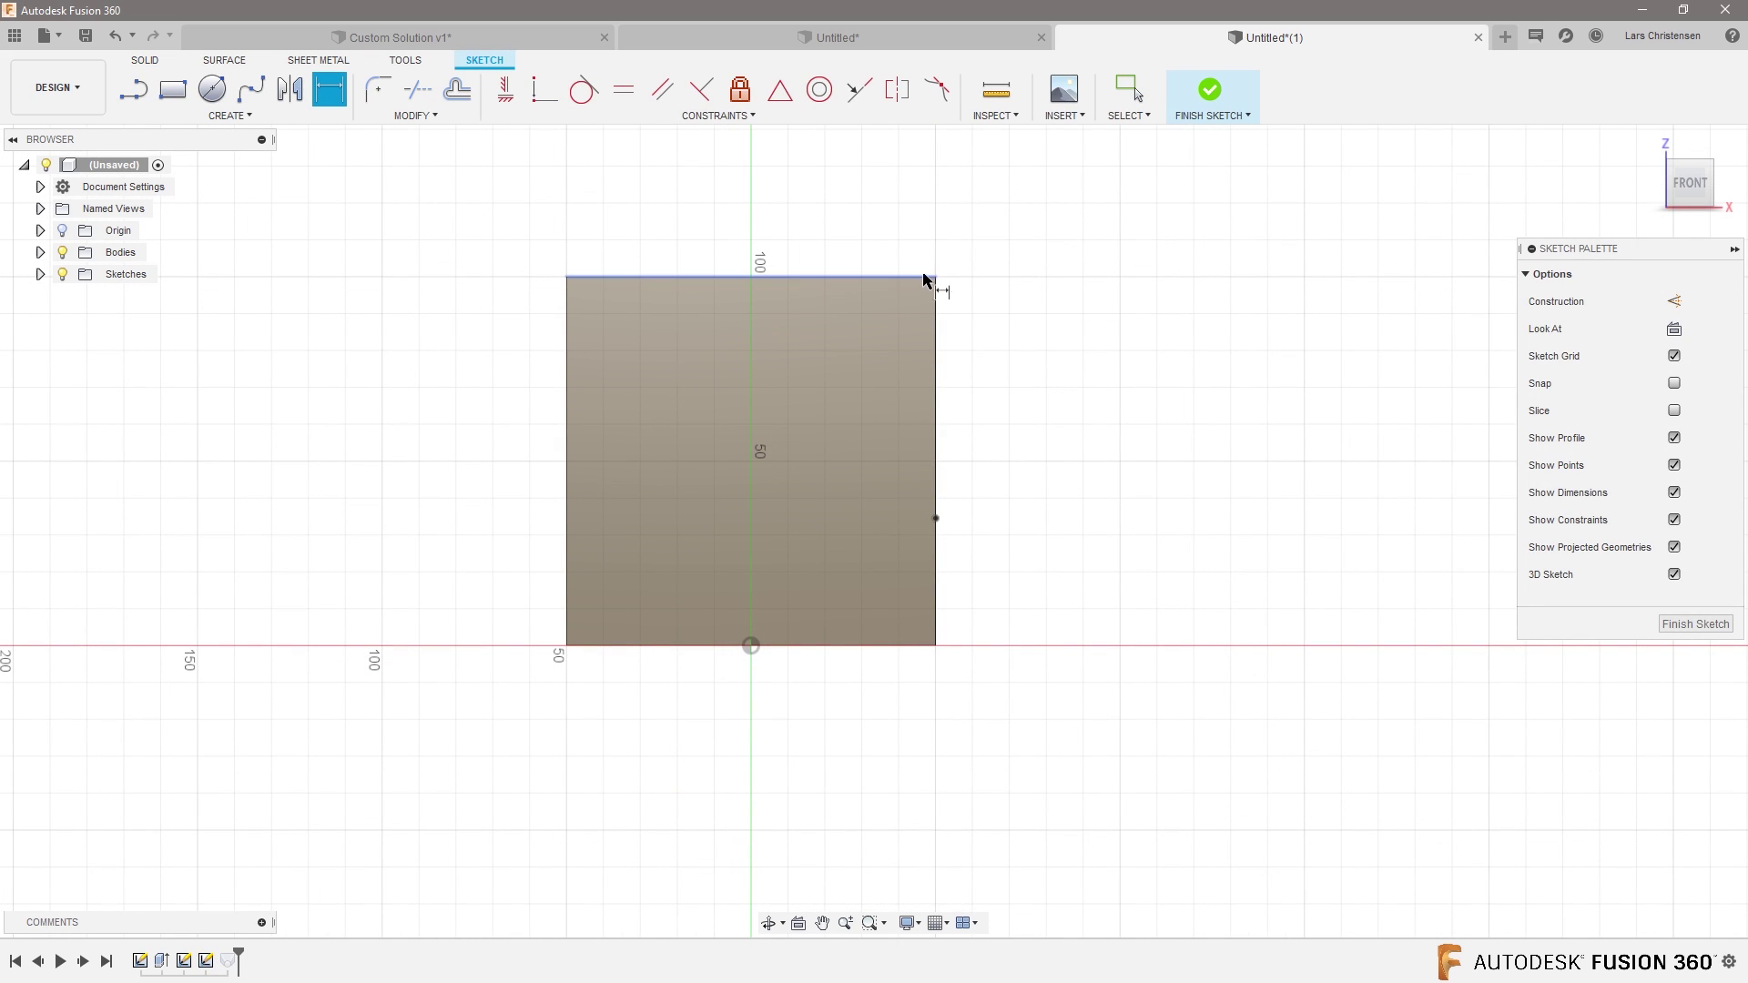
click(910, 278)
click(935, 518)
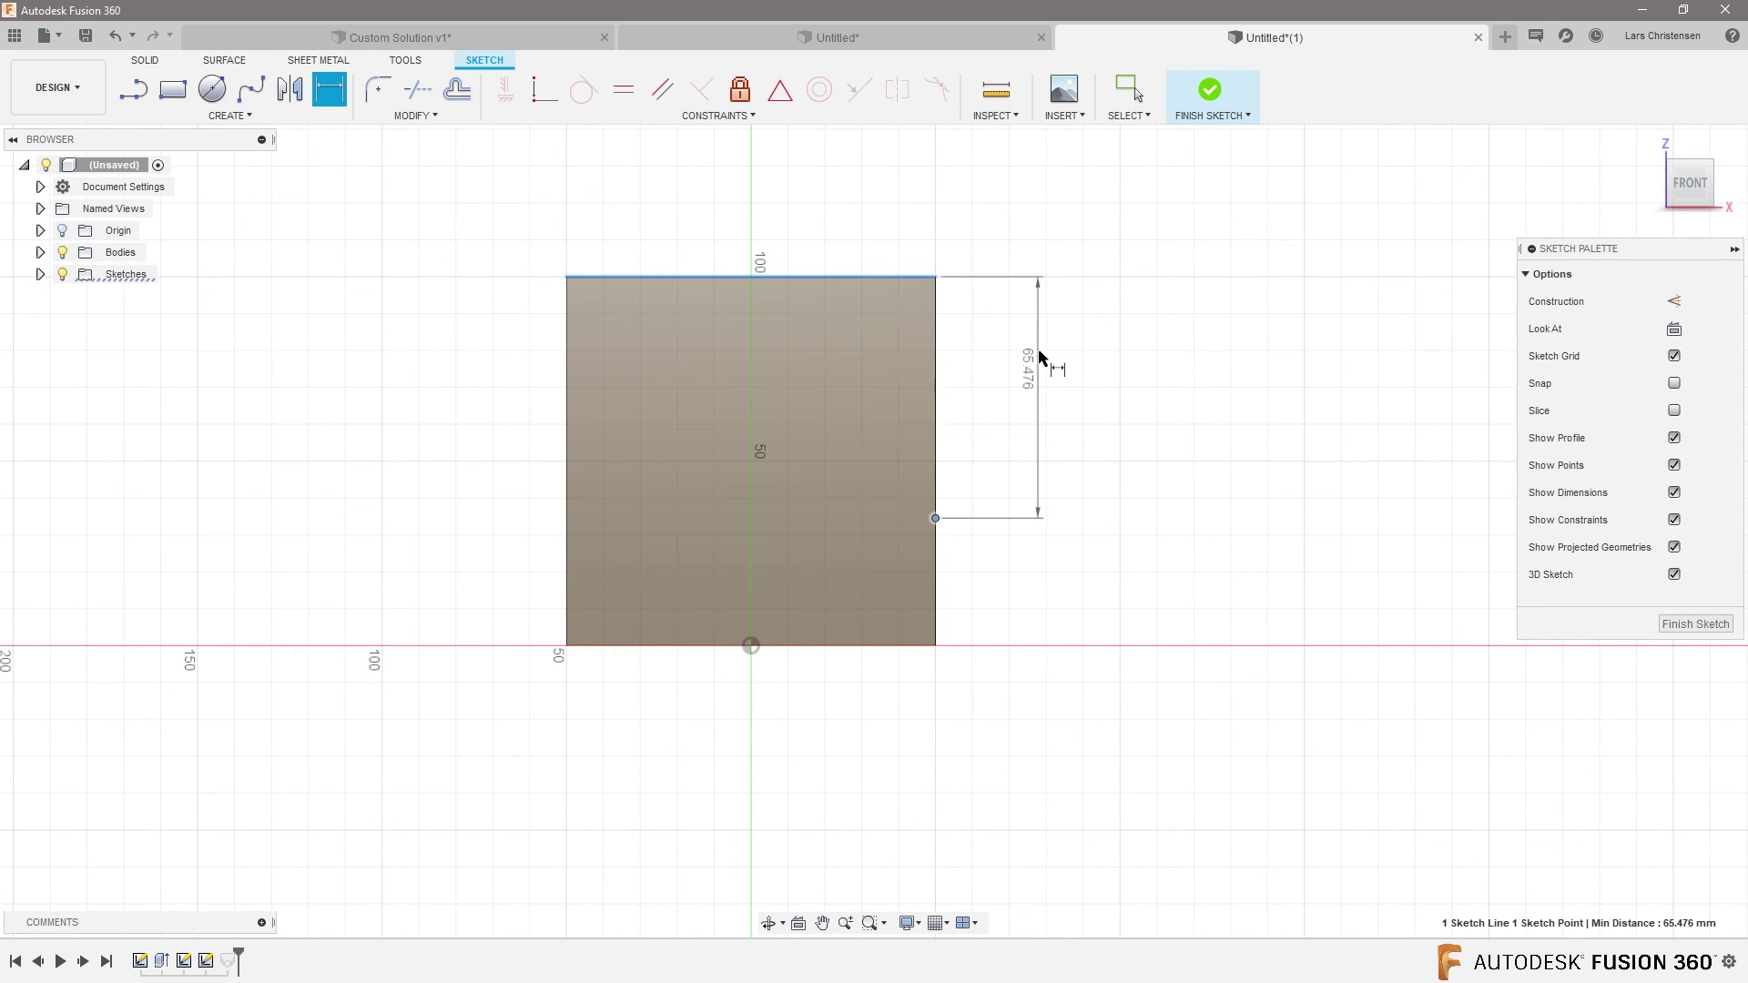
click(1029, 376)
text(65)
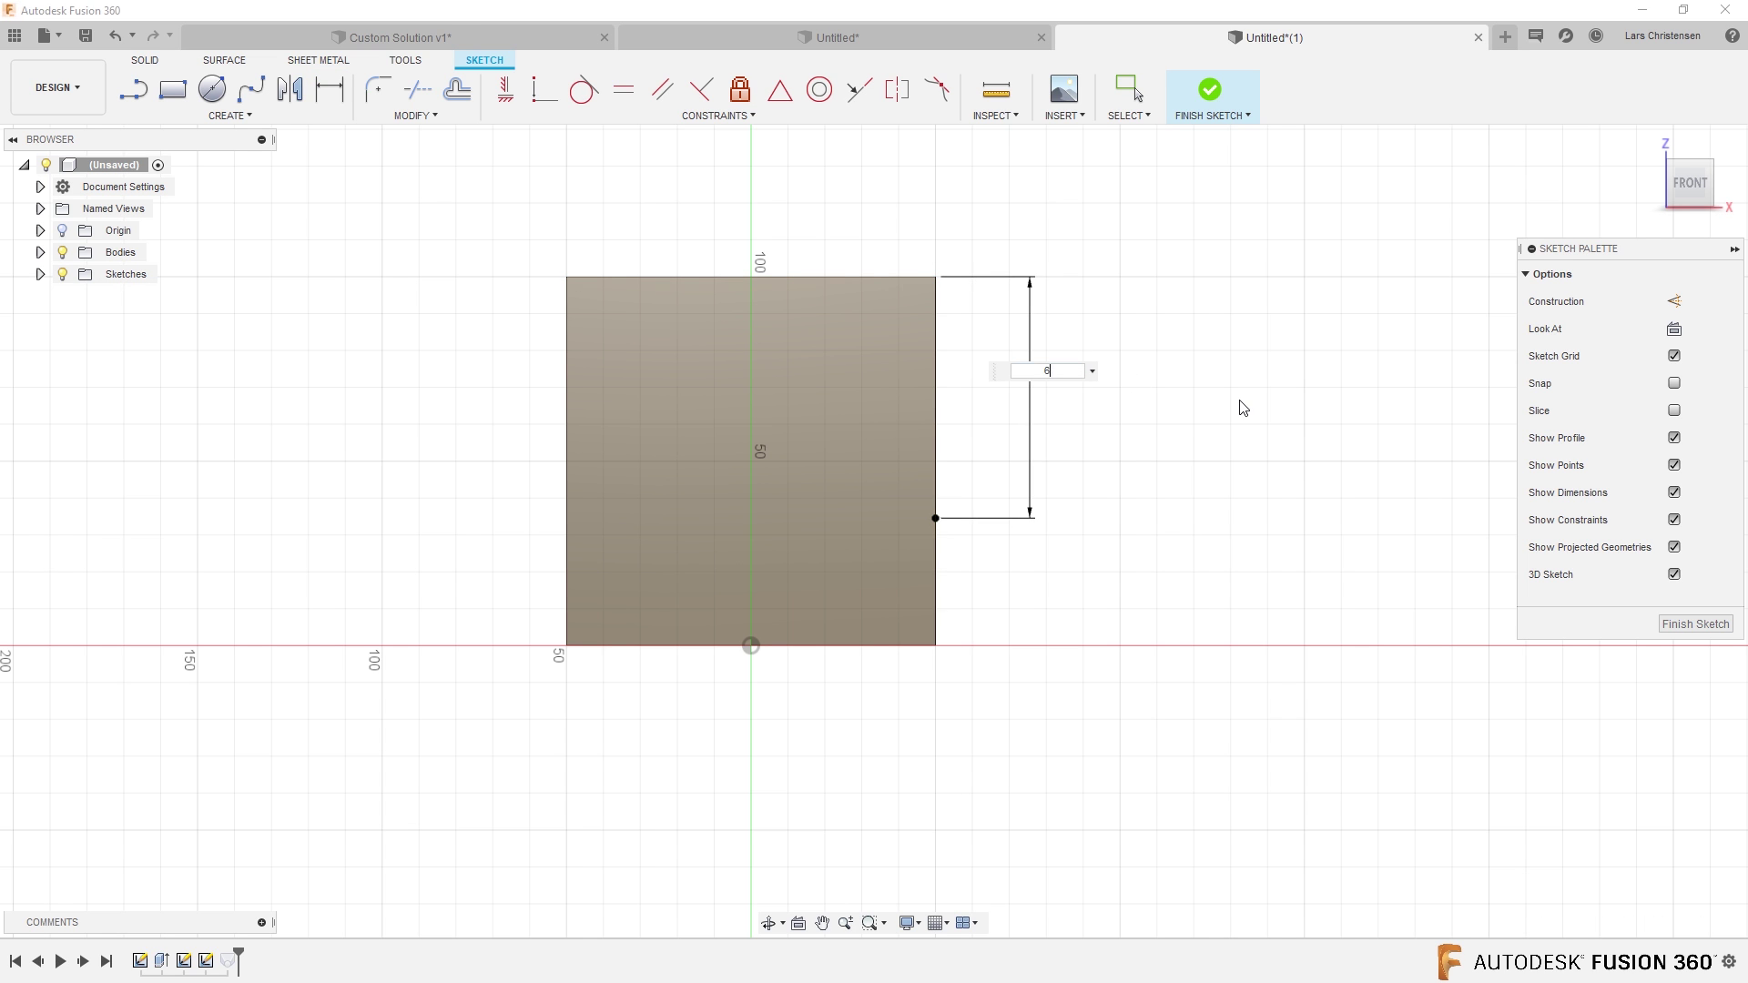
key(Return)
click(1663, 628)
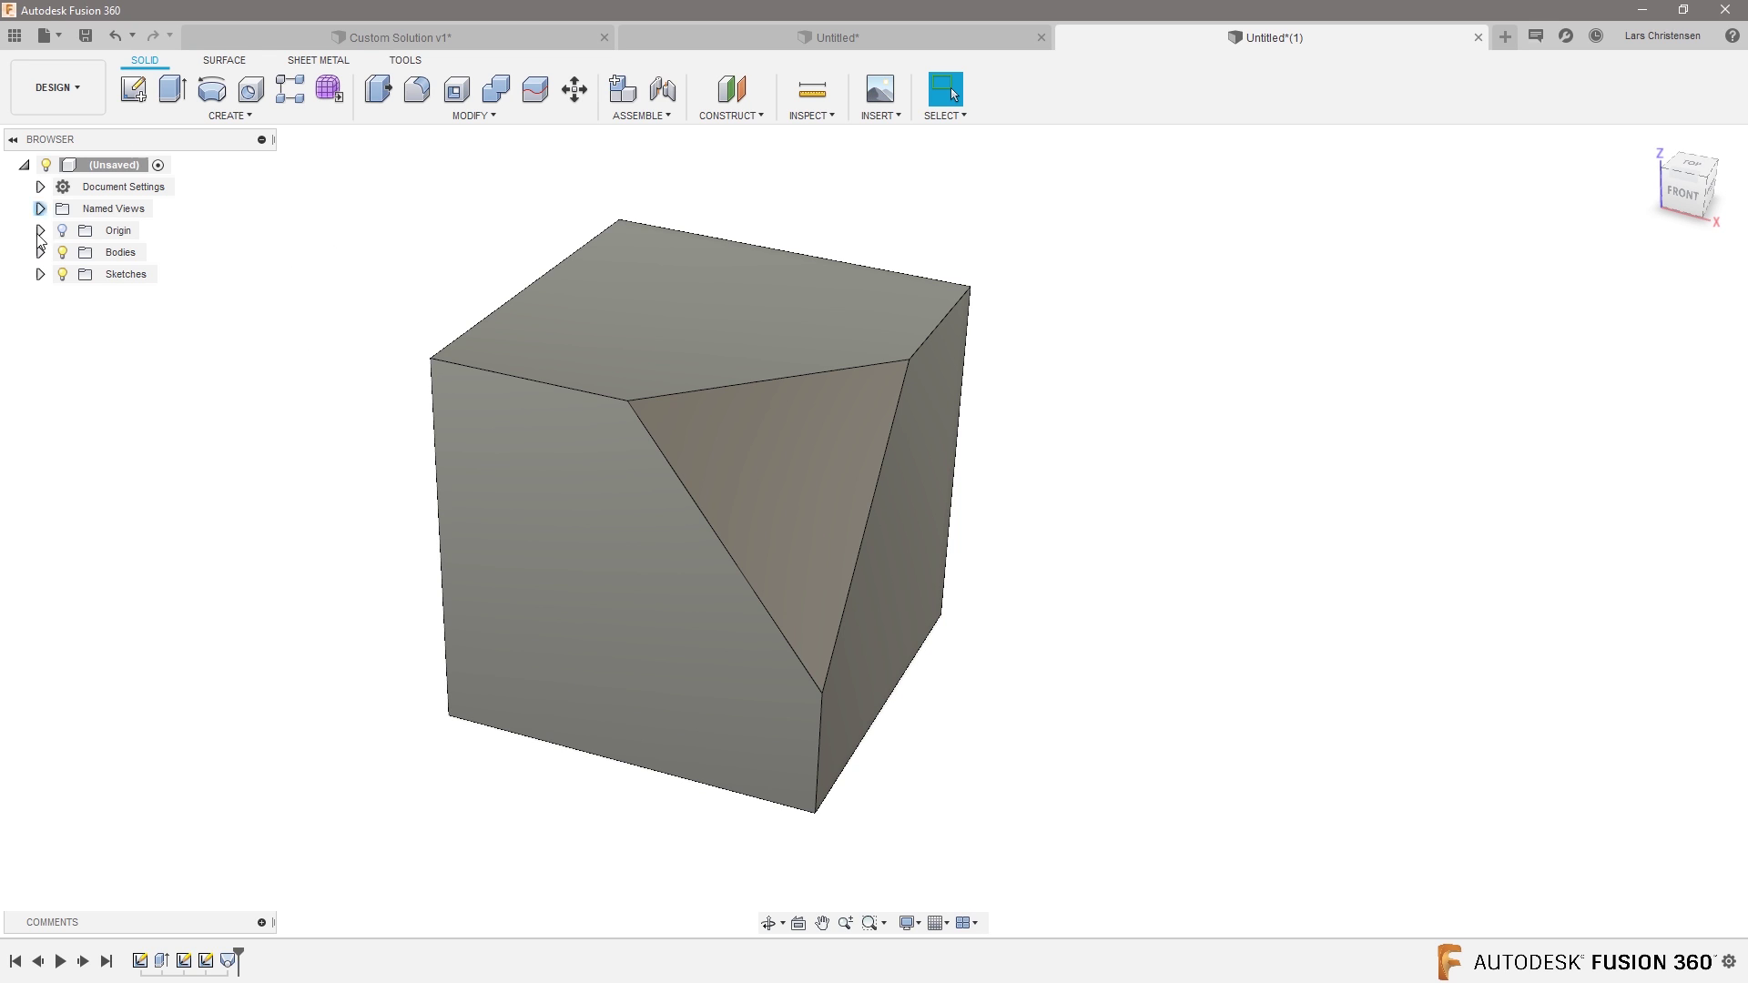
Step: Switch to the Manufacture workspace and create Setup1 with default settings
click(55, 90)
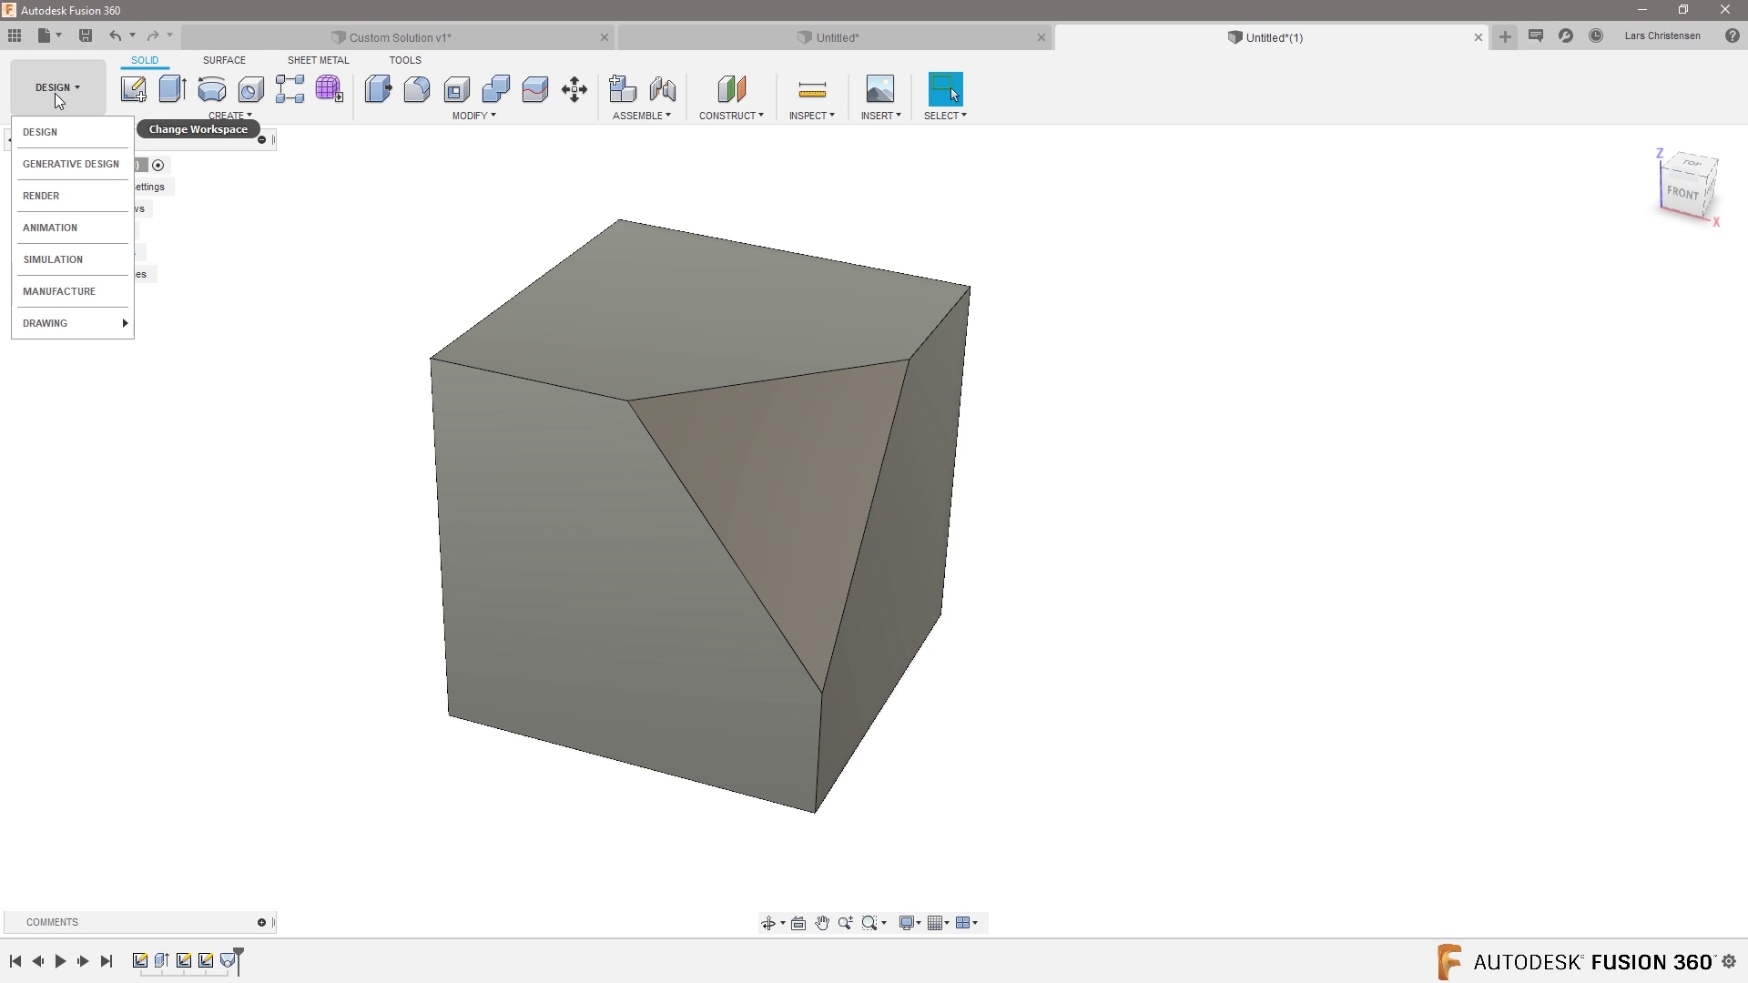
click(78, 289)
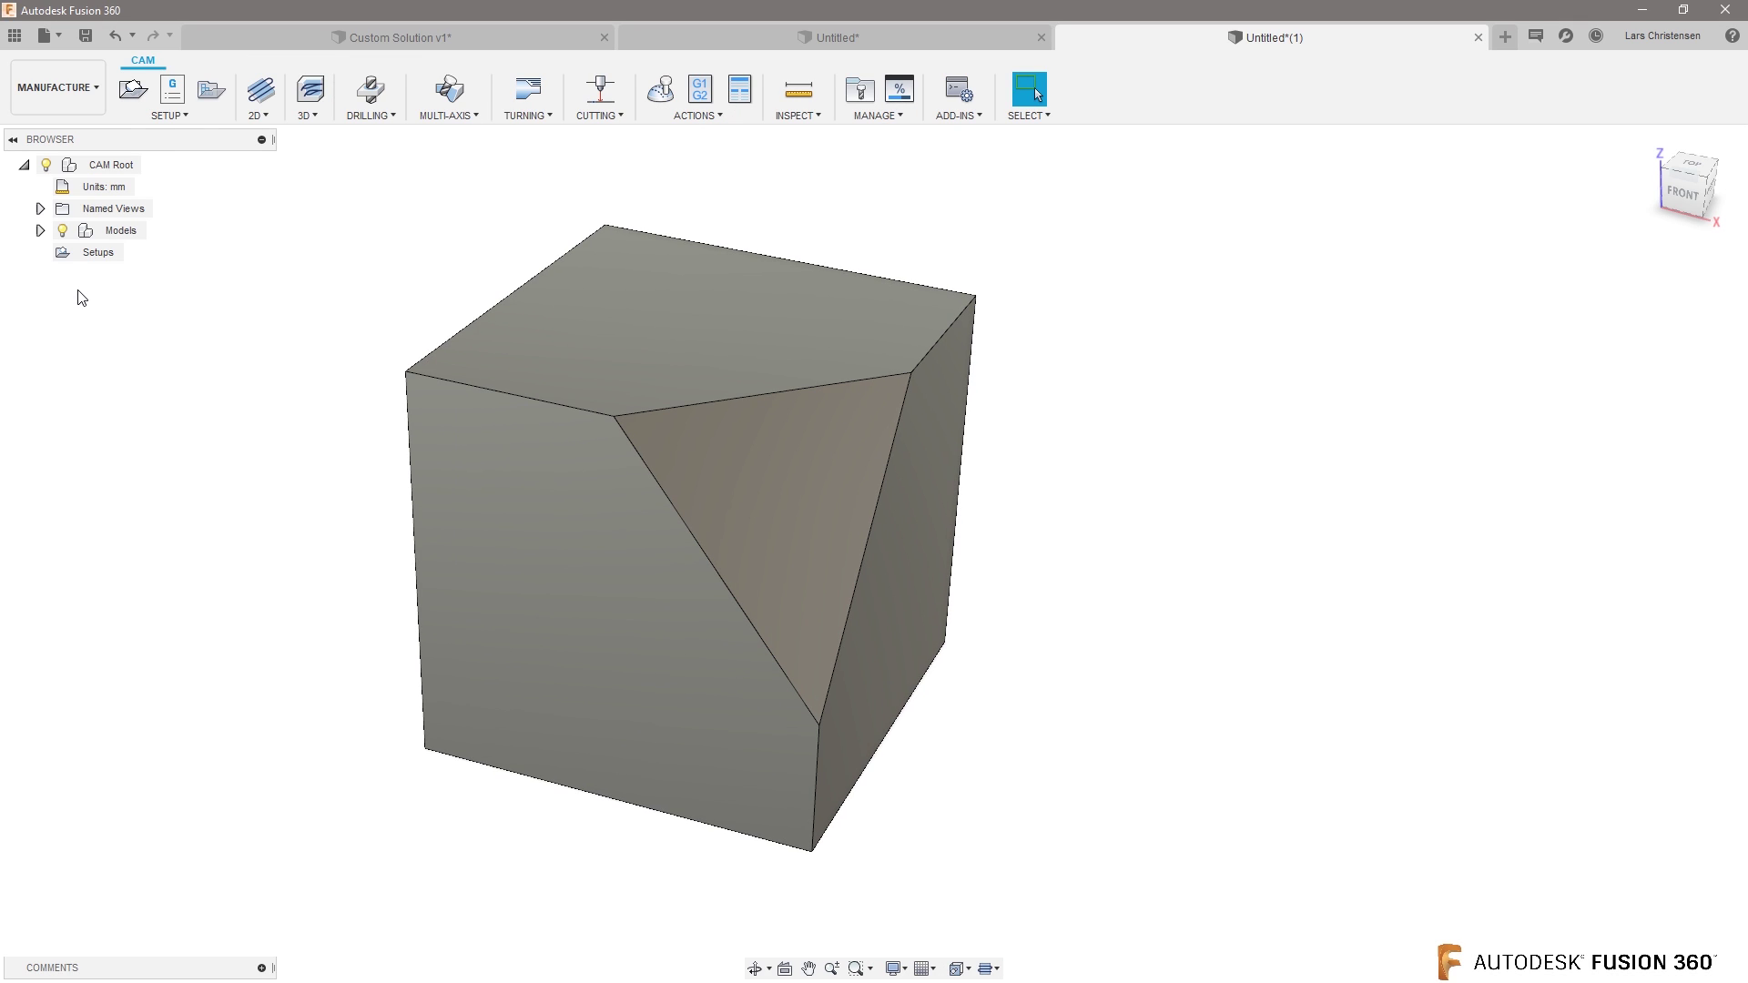
click(133, 88)
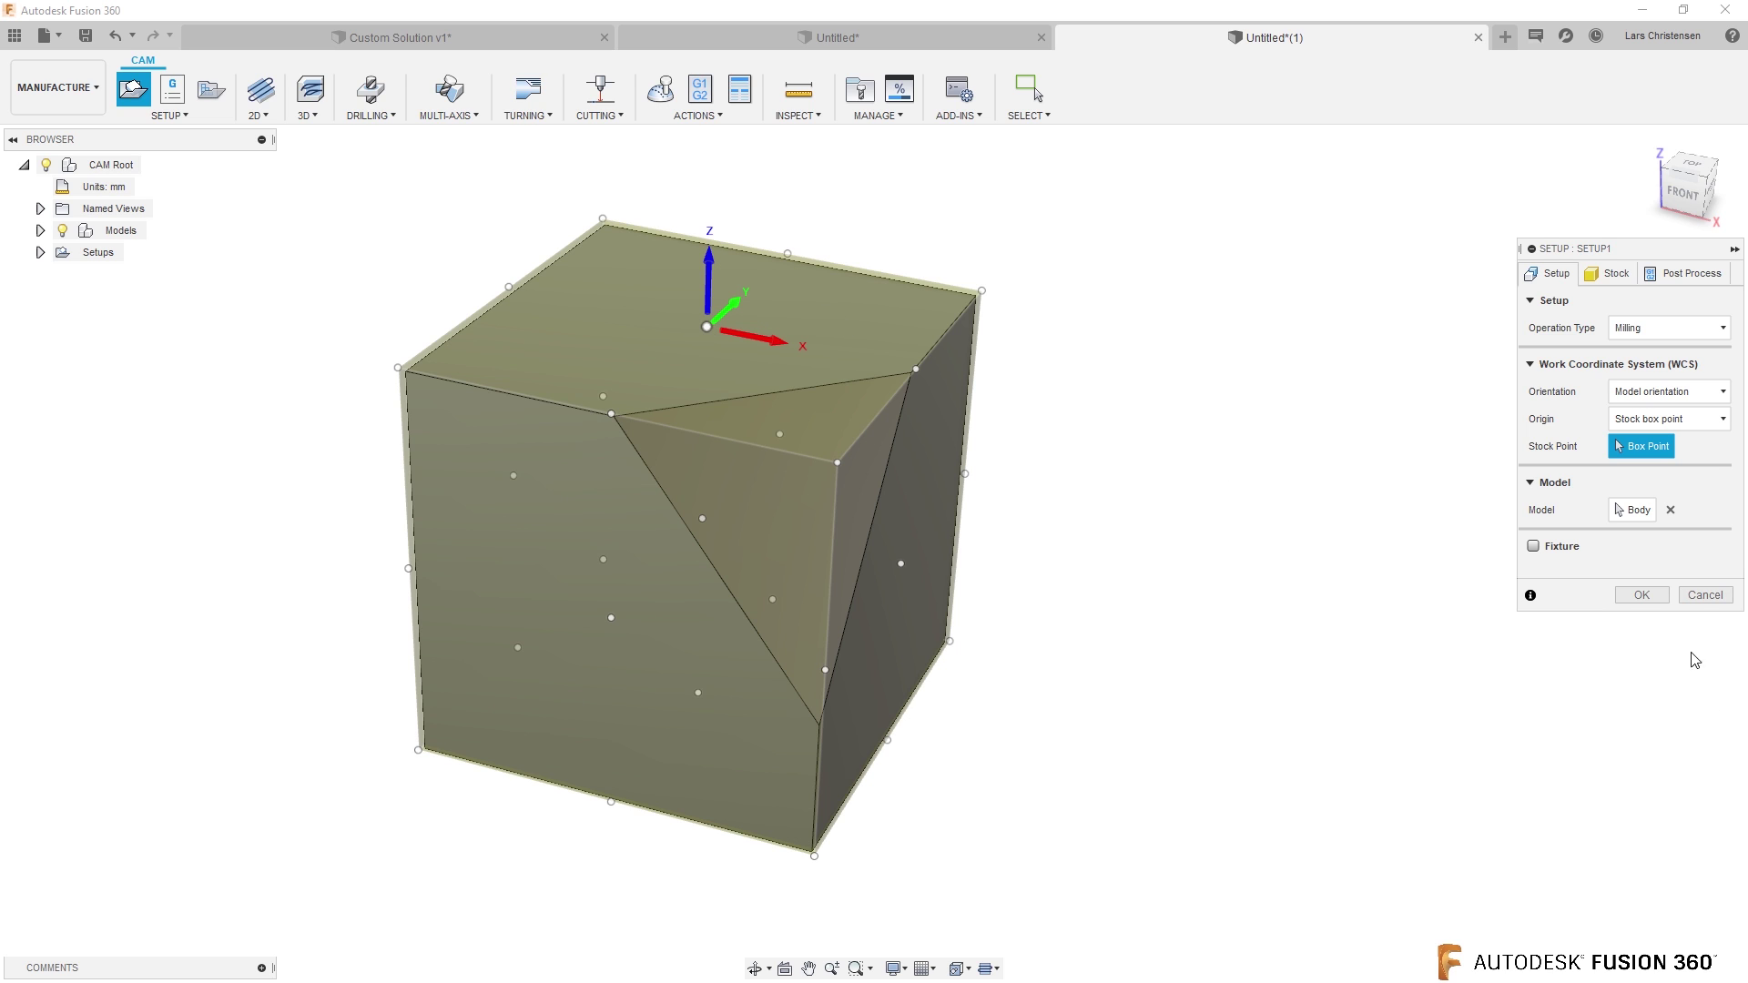
click(1642, 596)
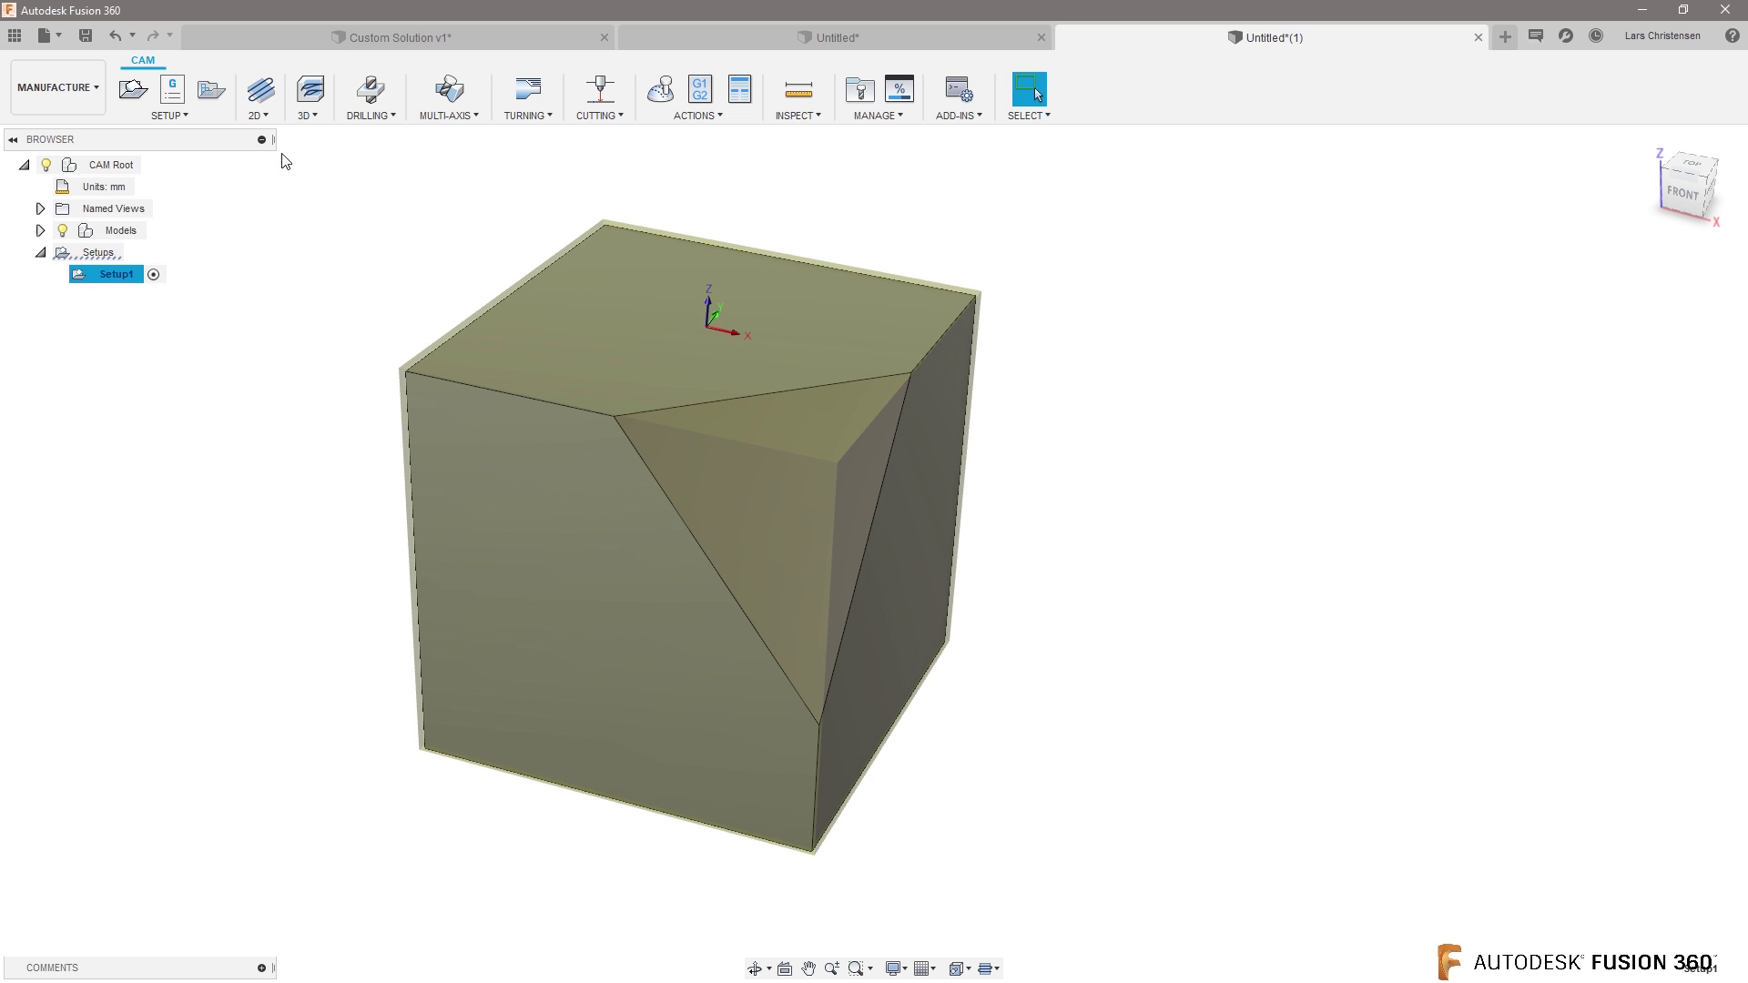
Step: Open the 3D strategies dropdown on the CAM ribbon
click(306, 119)
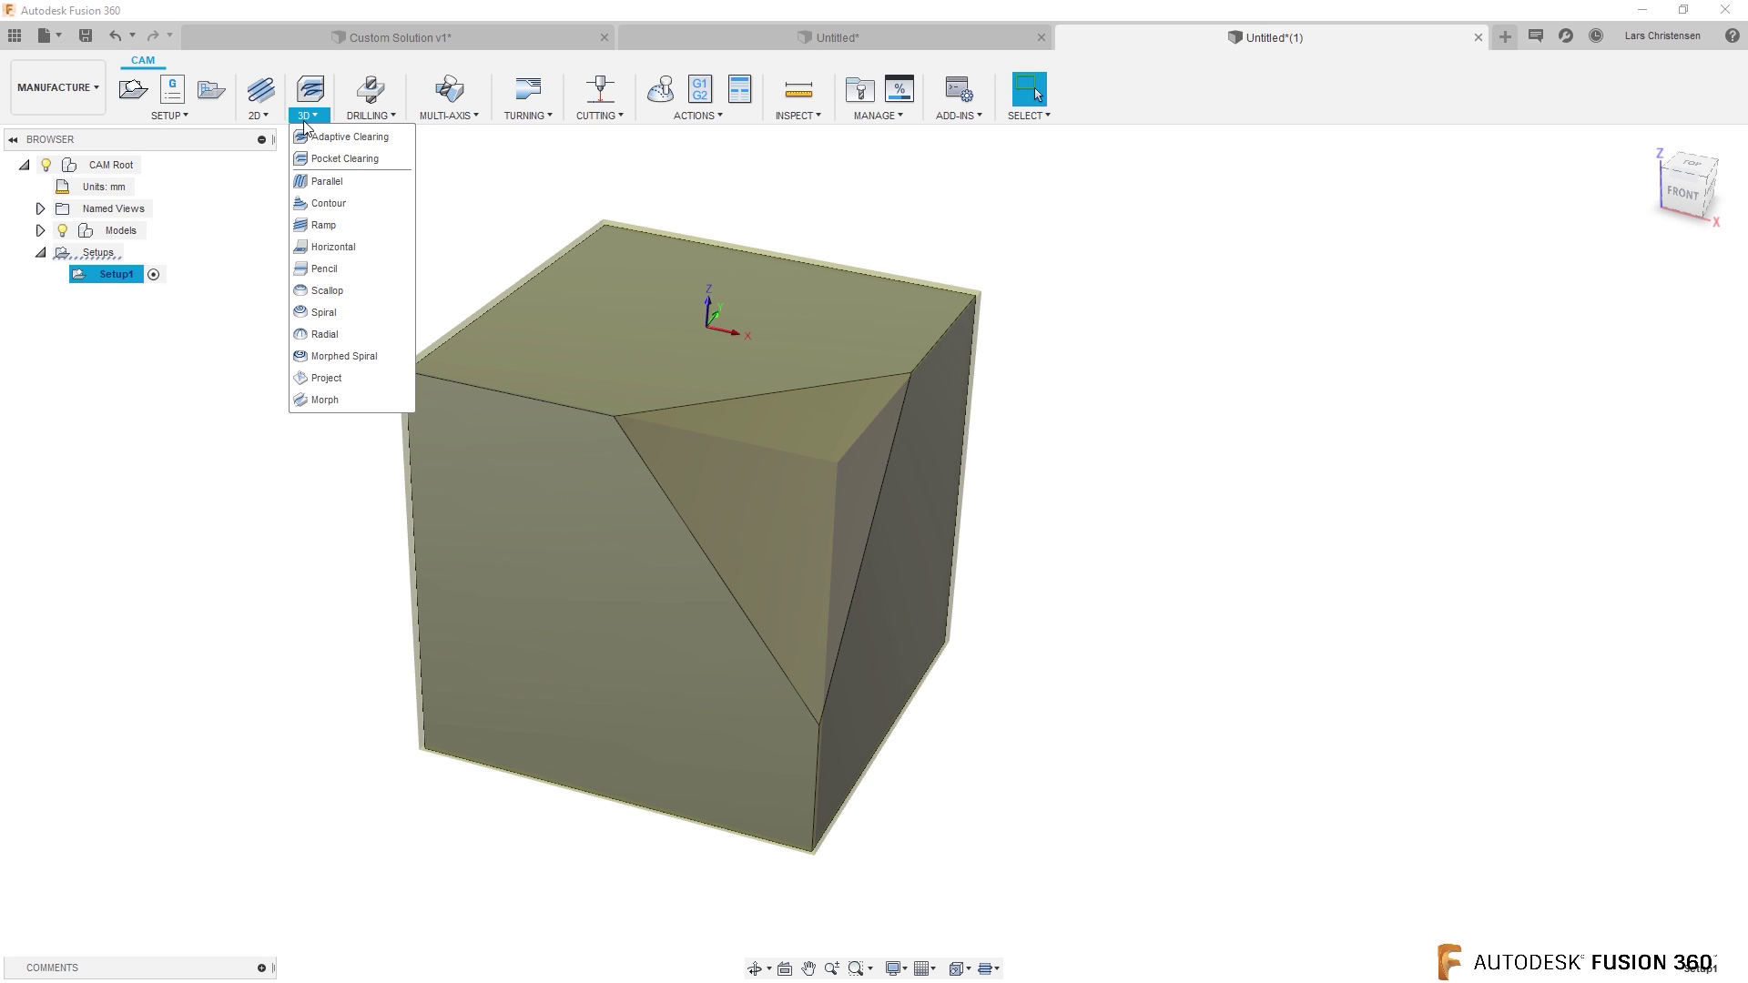
Step: Create a 3D Contour operation using tool 21 - Ø6 mm ball from Tutorial - Metric
click(341, 203)
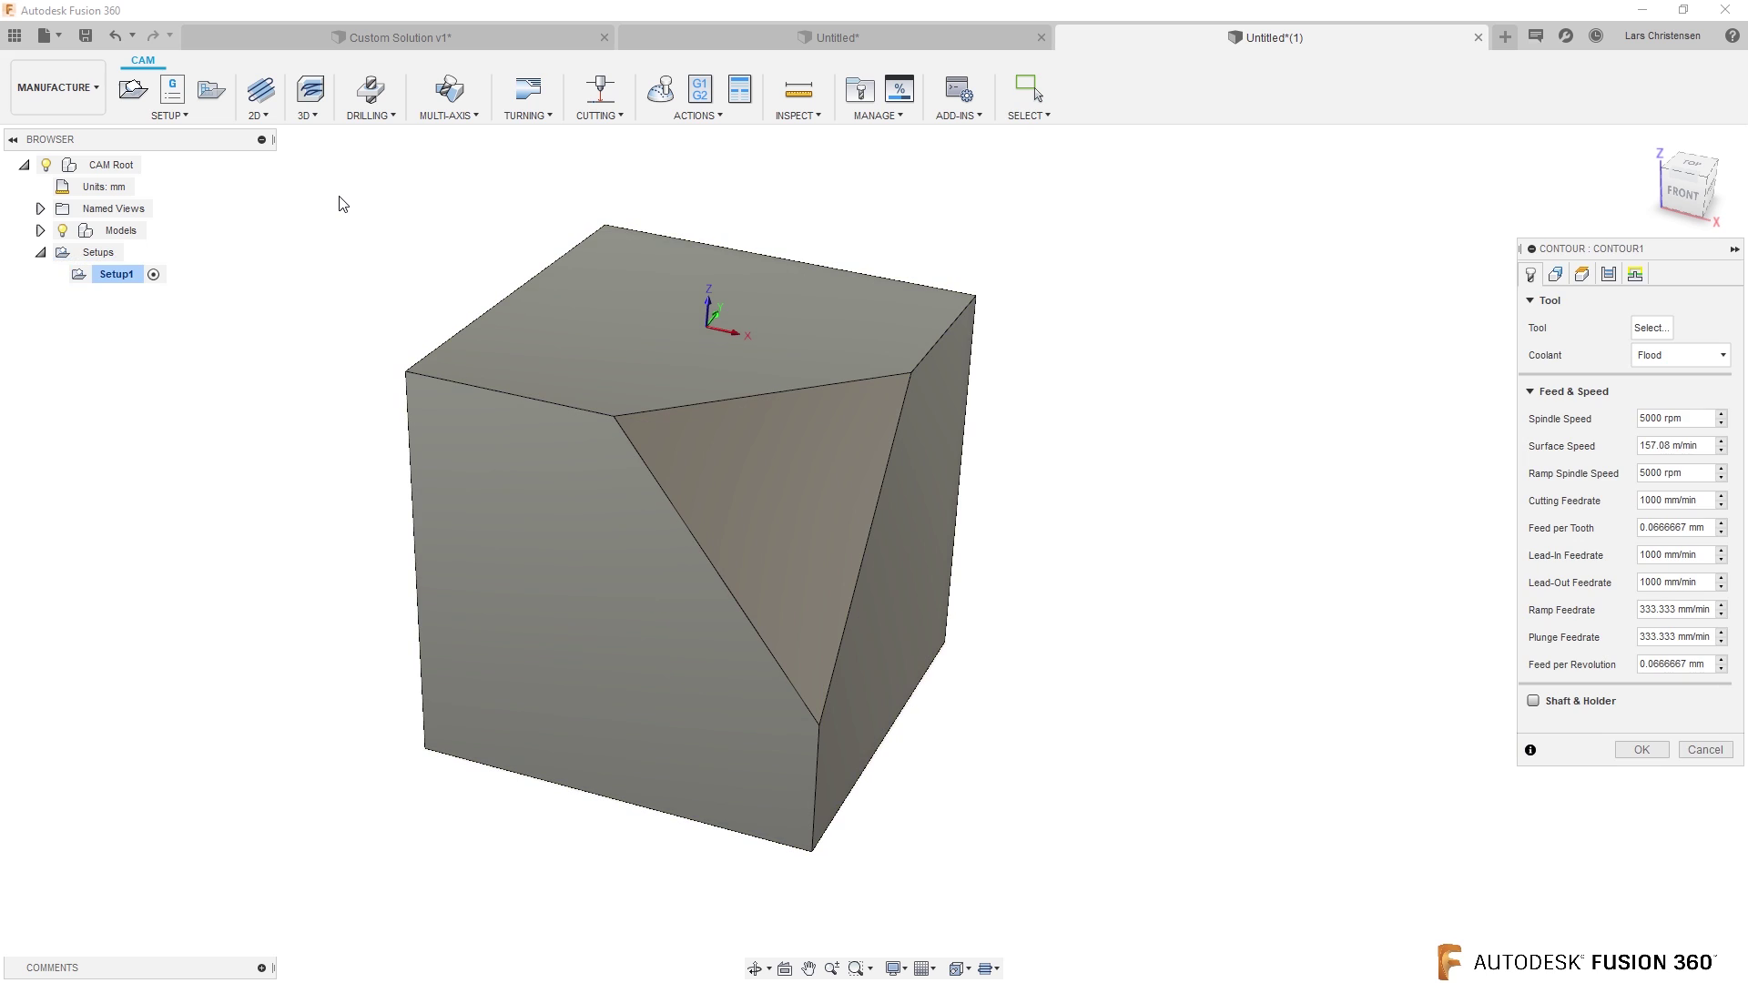
click(1650, 328)
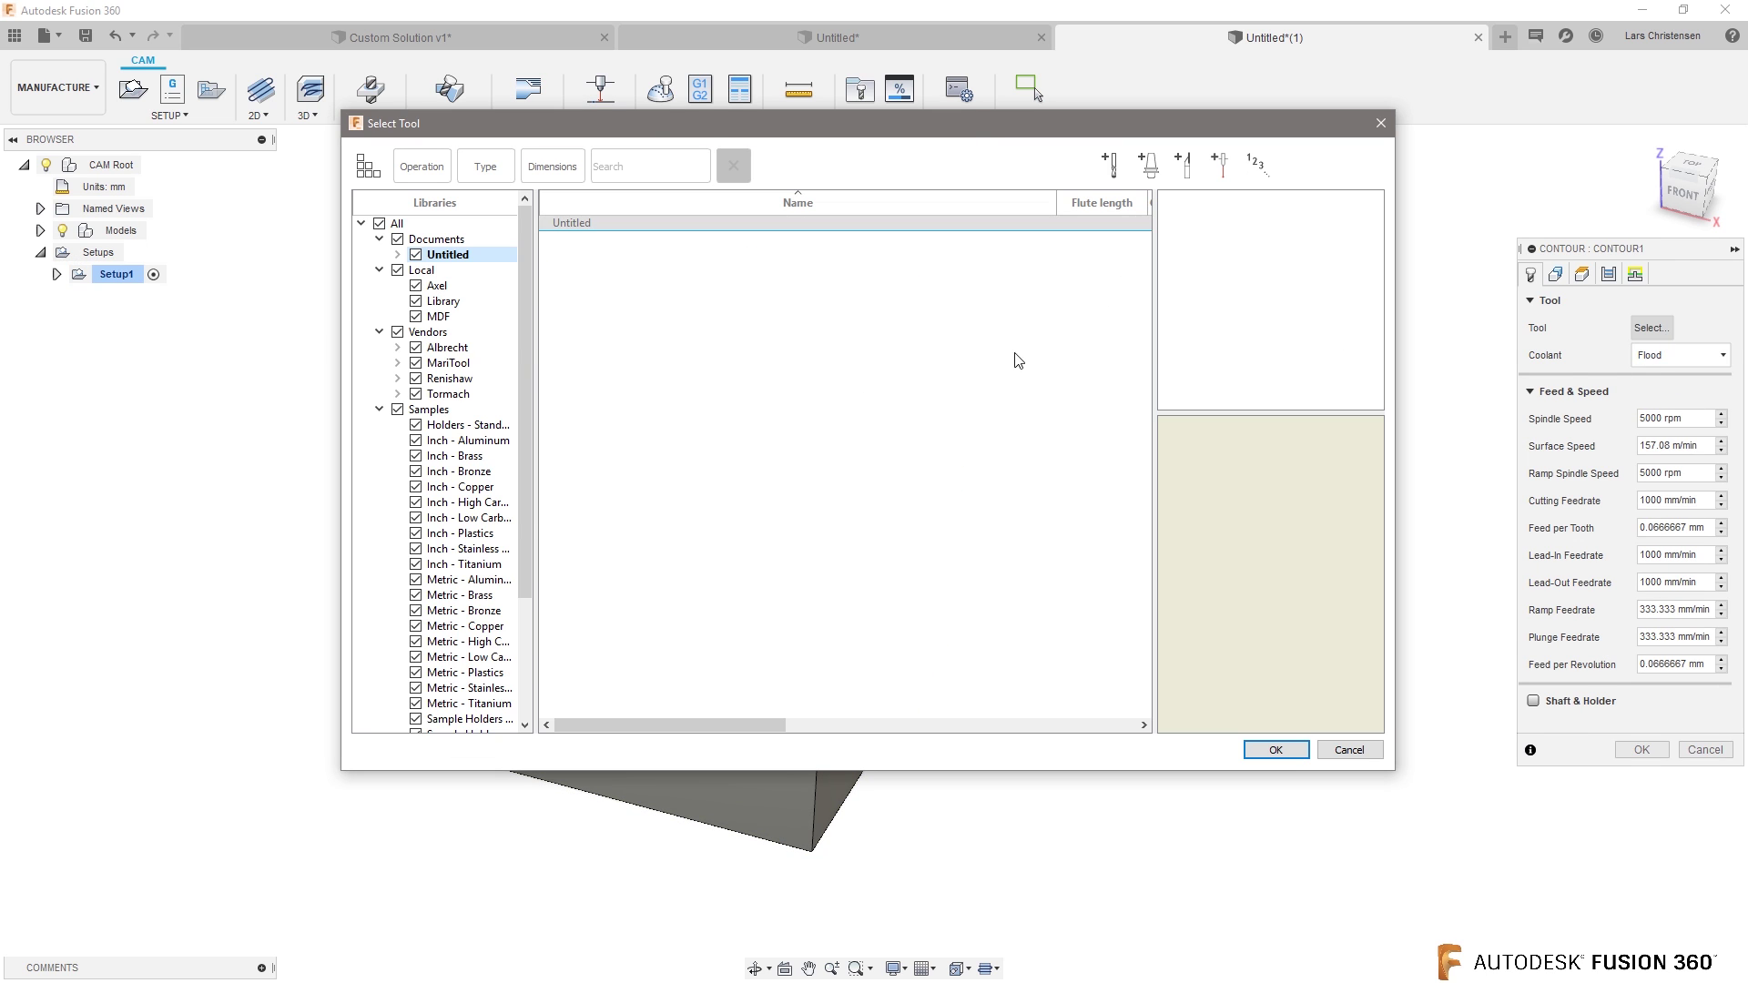
drag(527, 387, 522, 668)
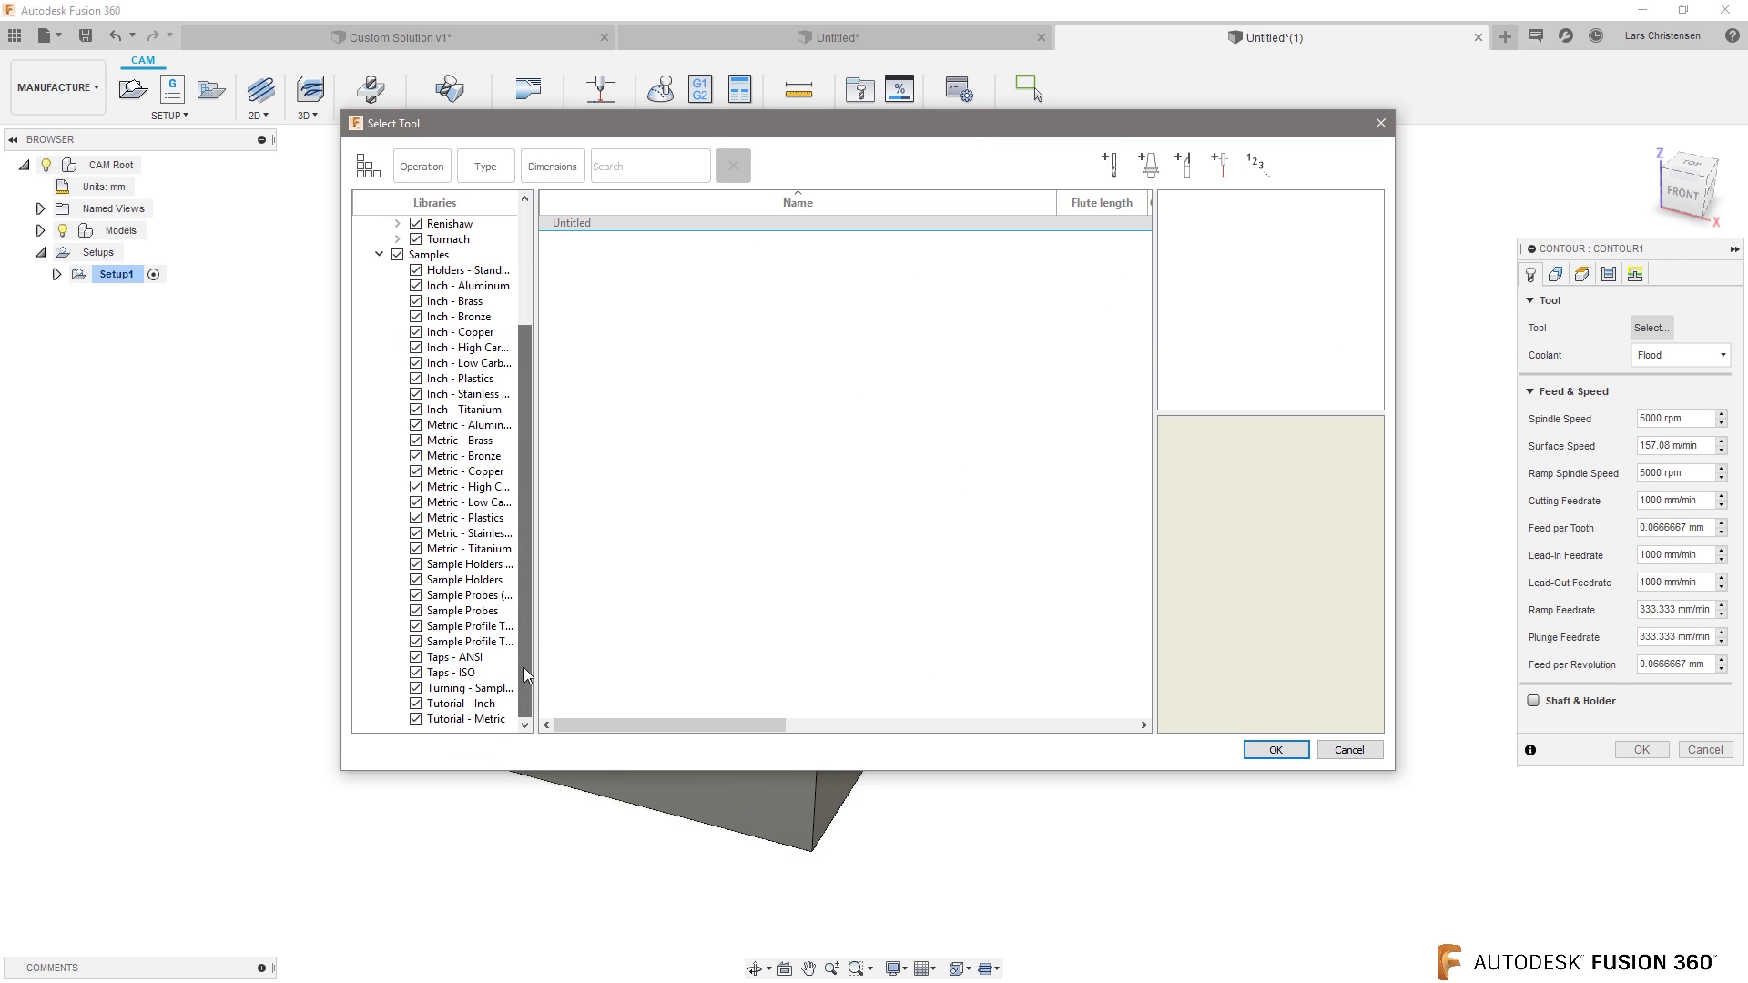
click(469, 719)
click(698, 463)
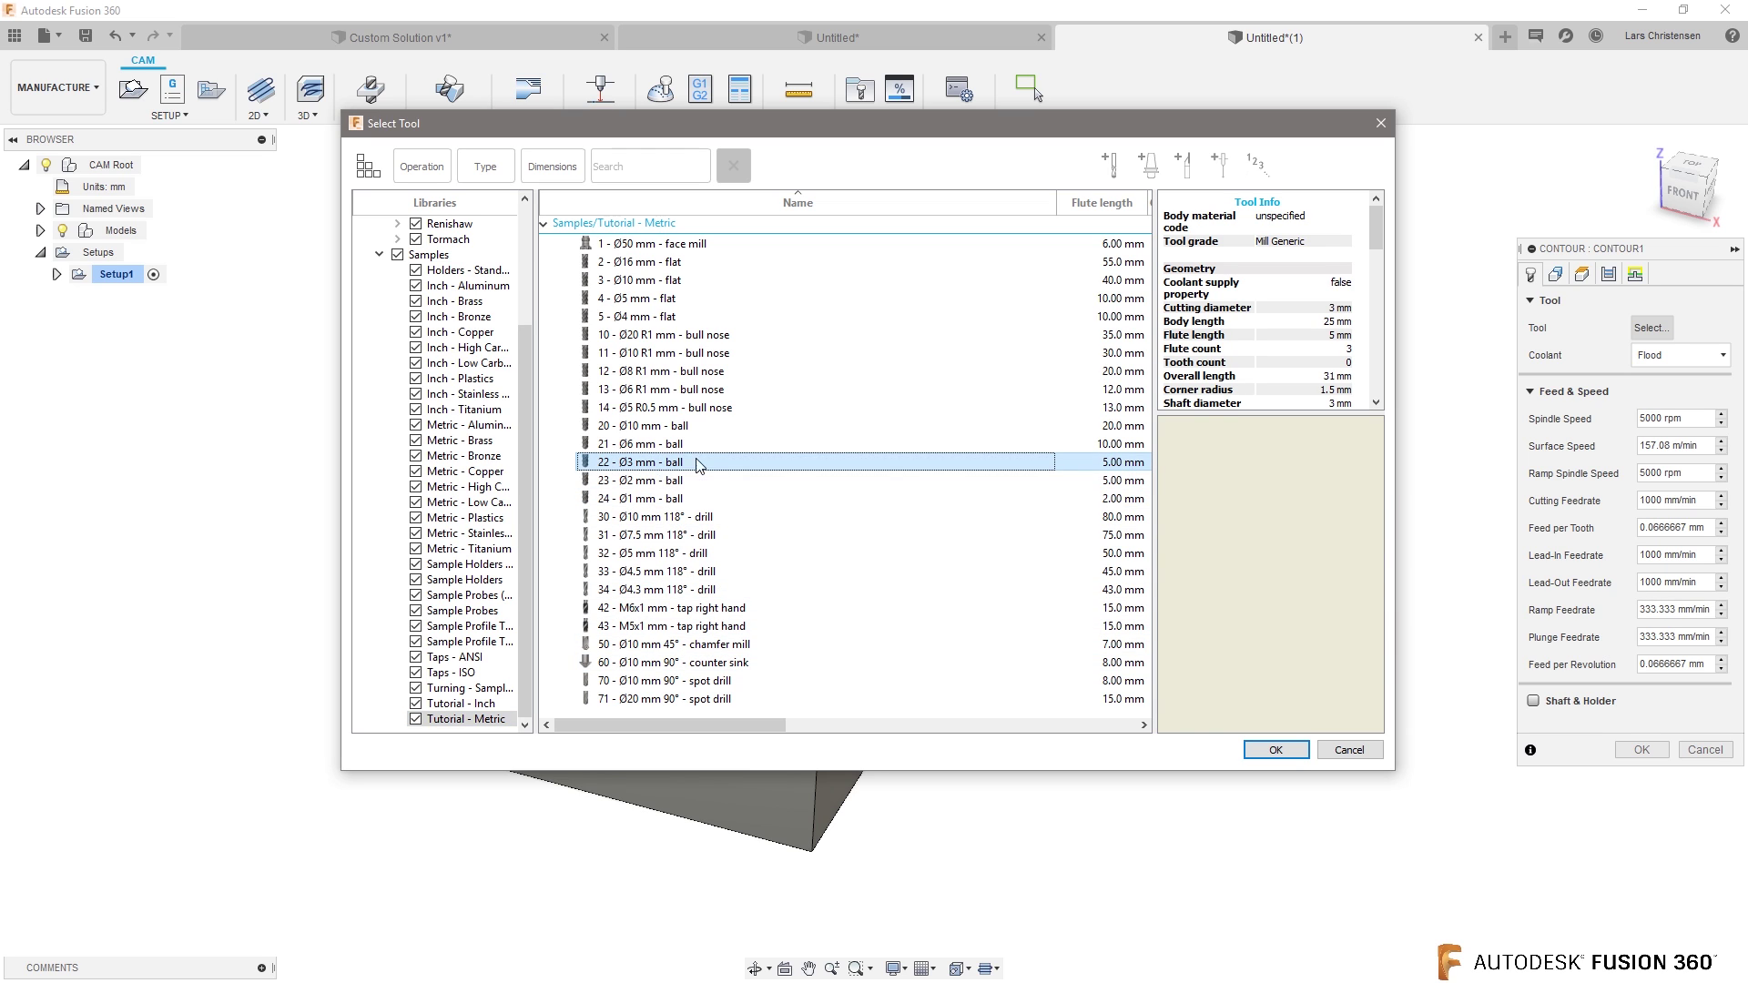
key(Down)
key(Up)
key(Up)
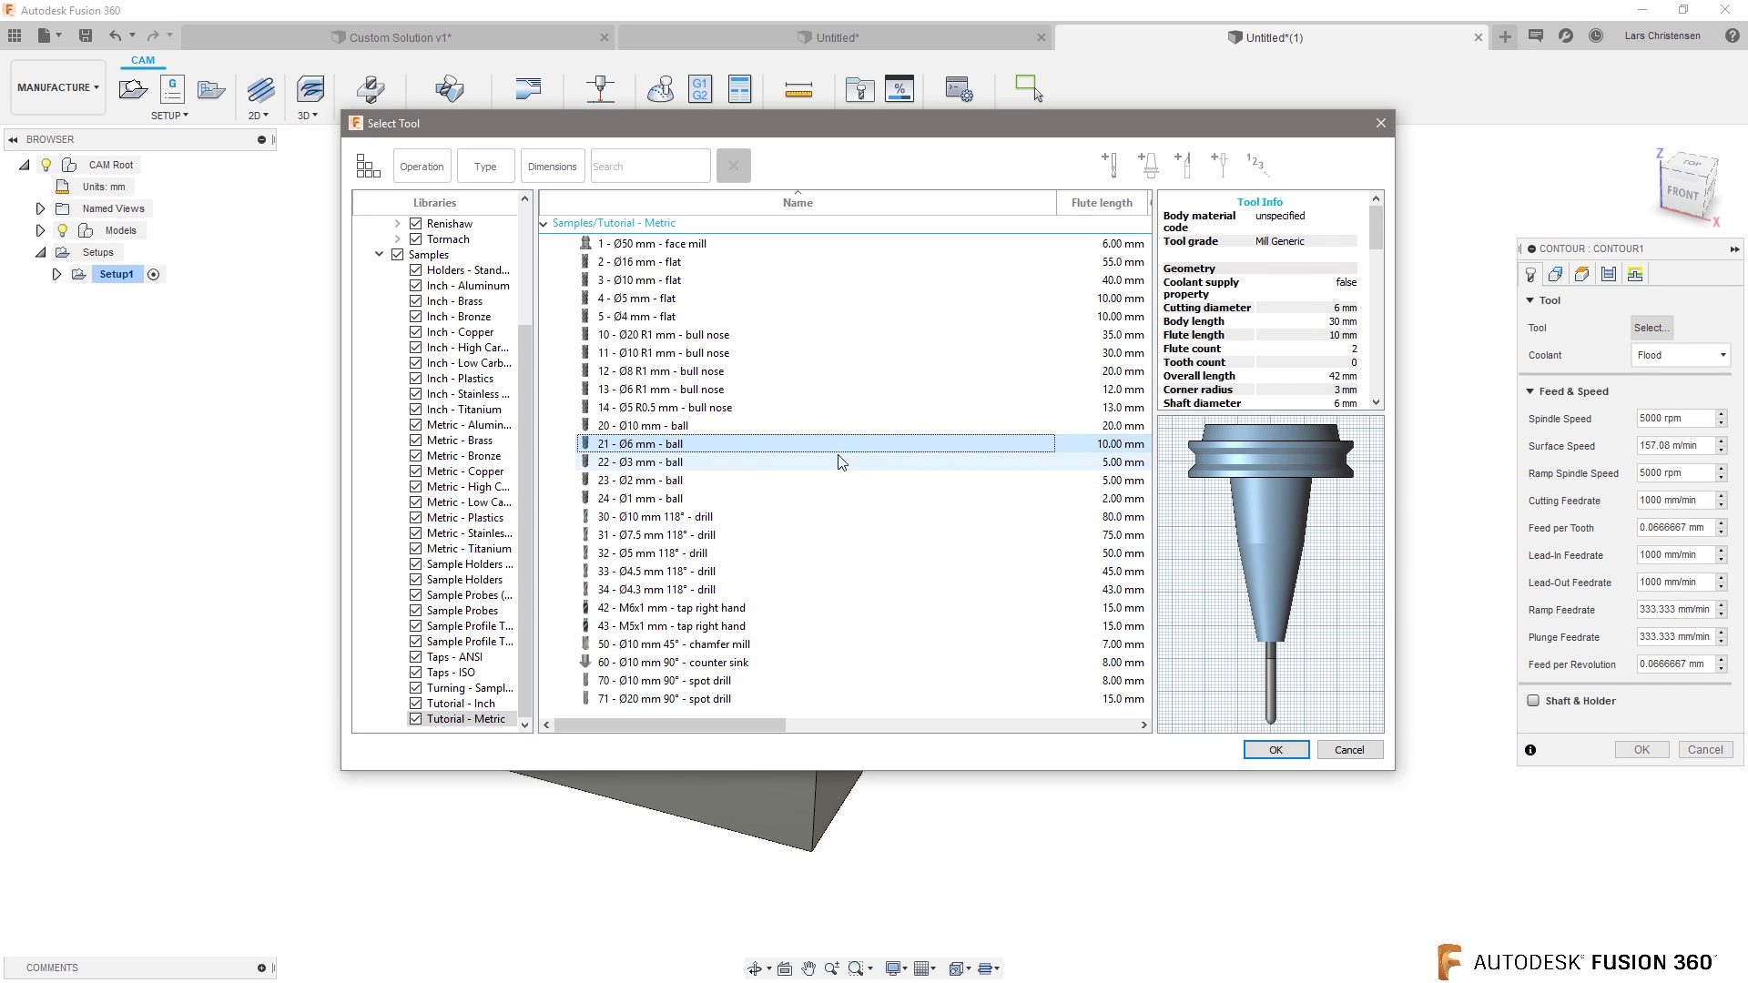
click(1272, 750)
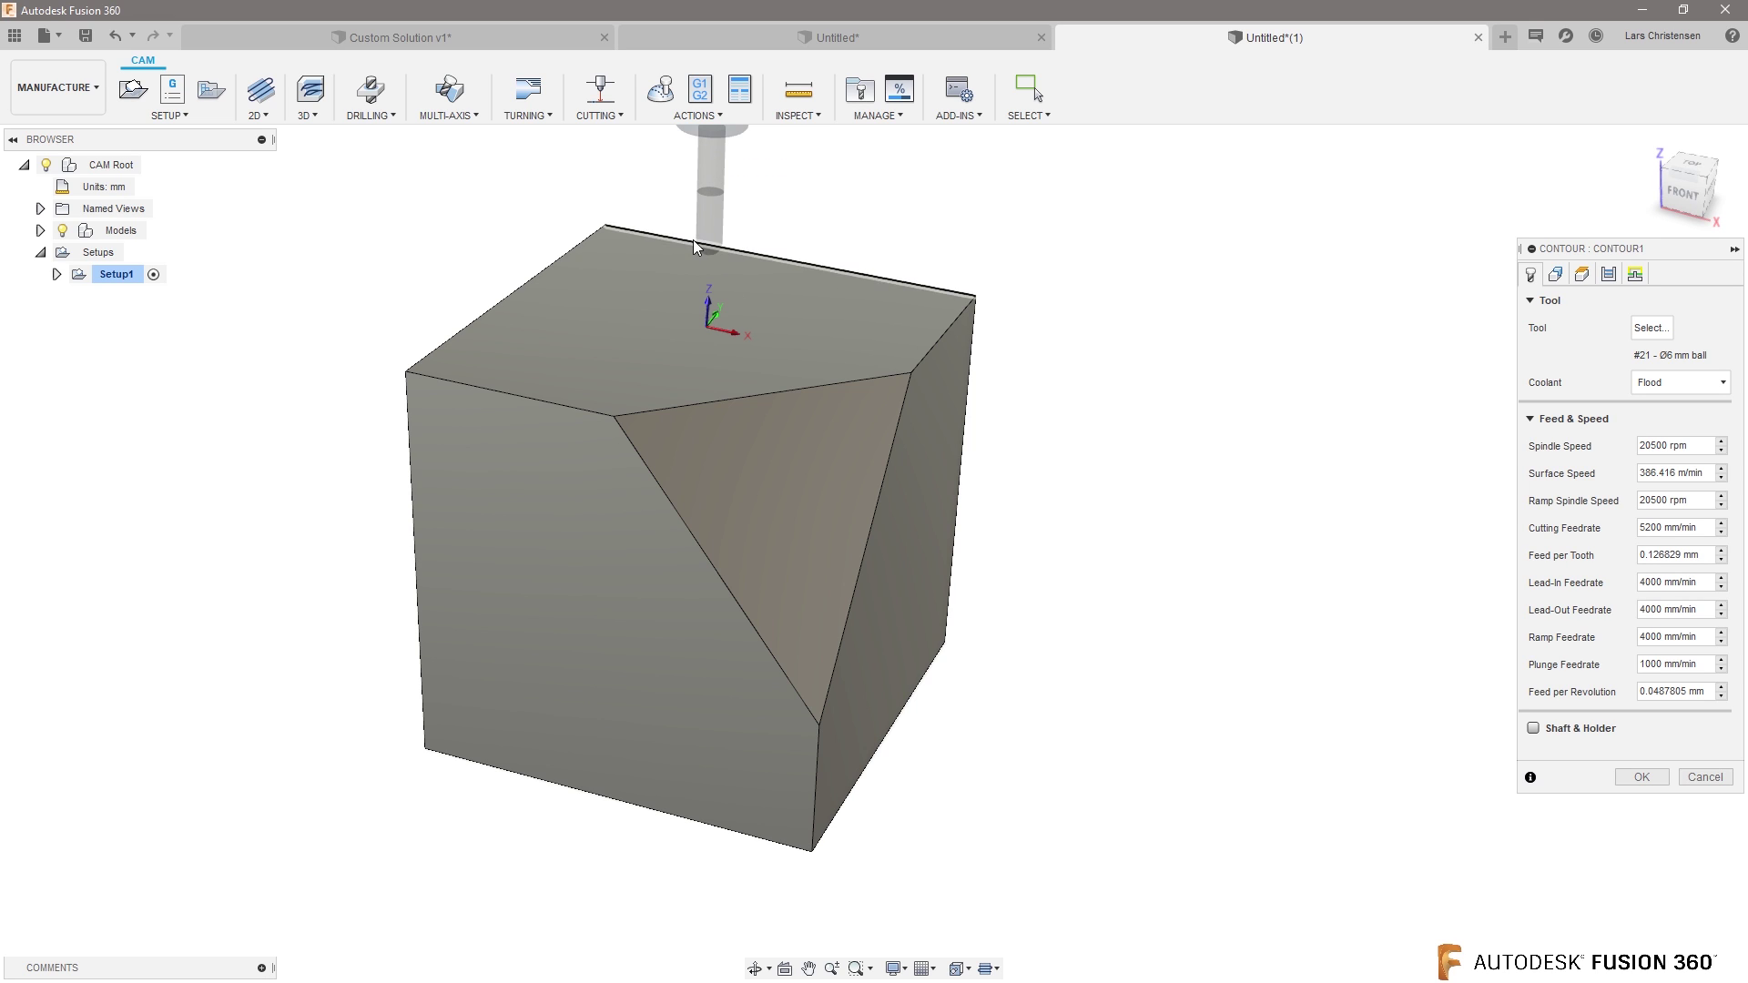
scroll(692, 222, down, 3)
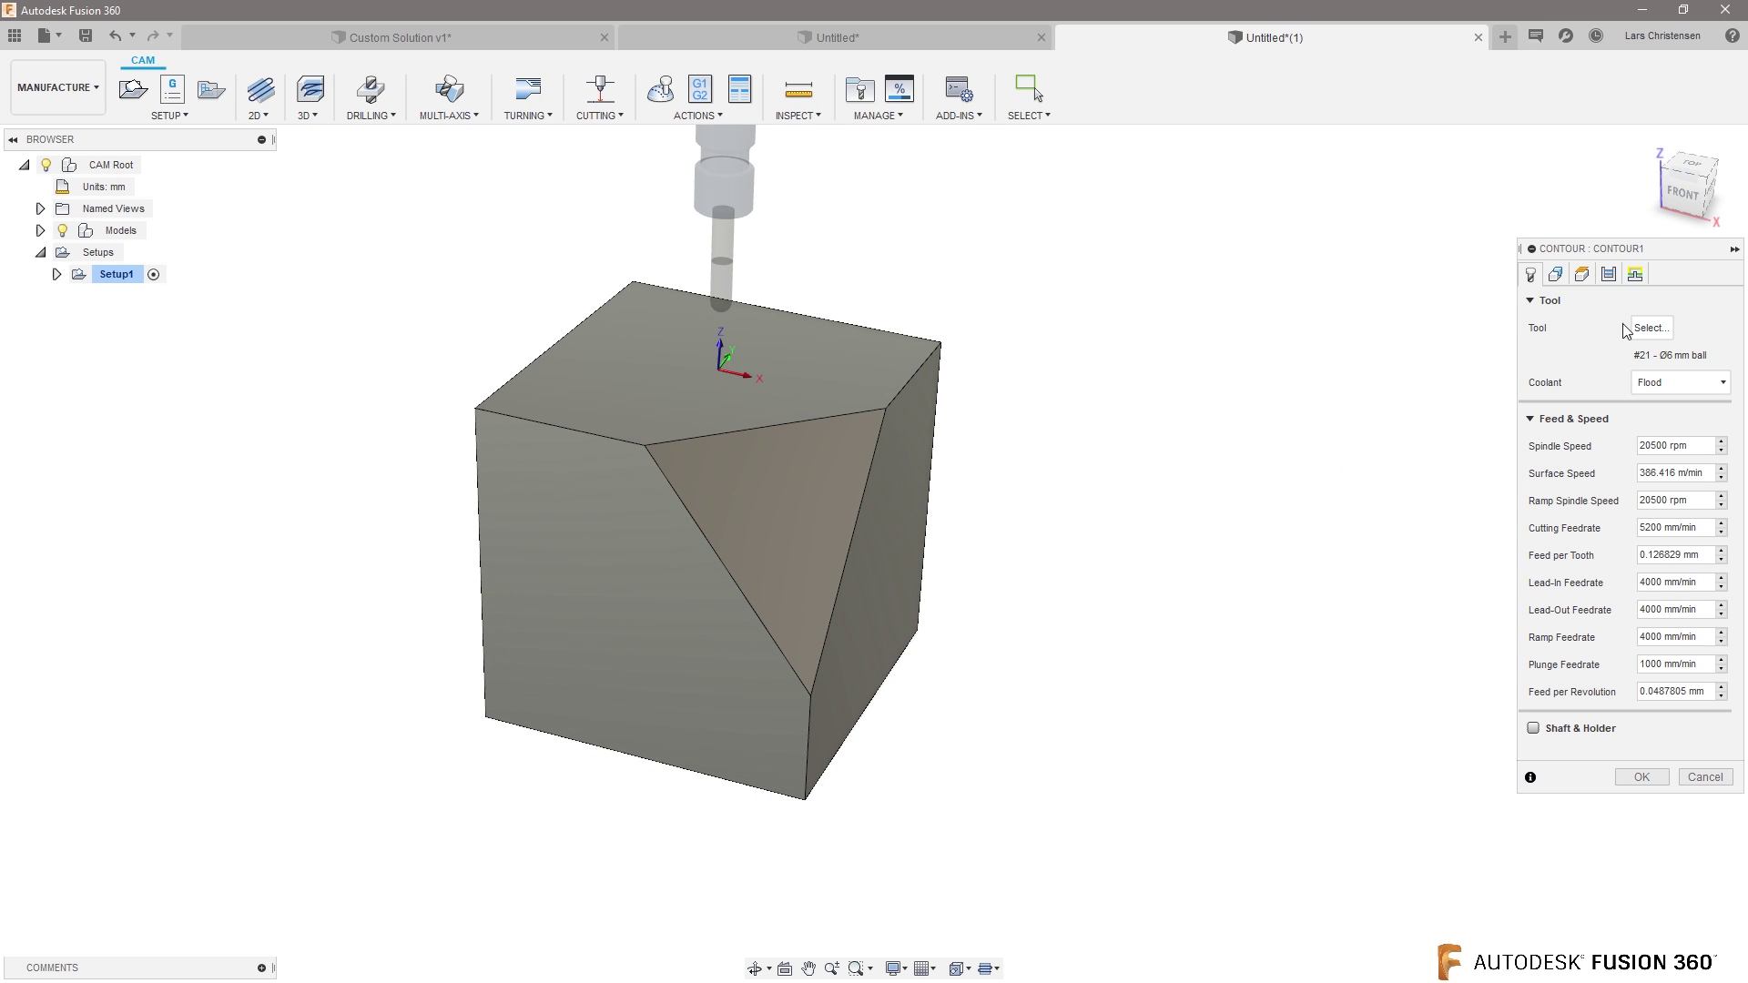
Step: Compute the Contour1 toolpath and zoom in on its passes stepping down the sloped face
click(1658, 779)
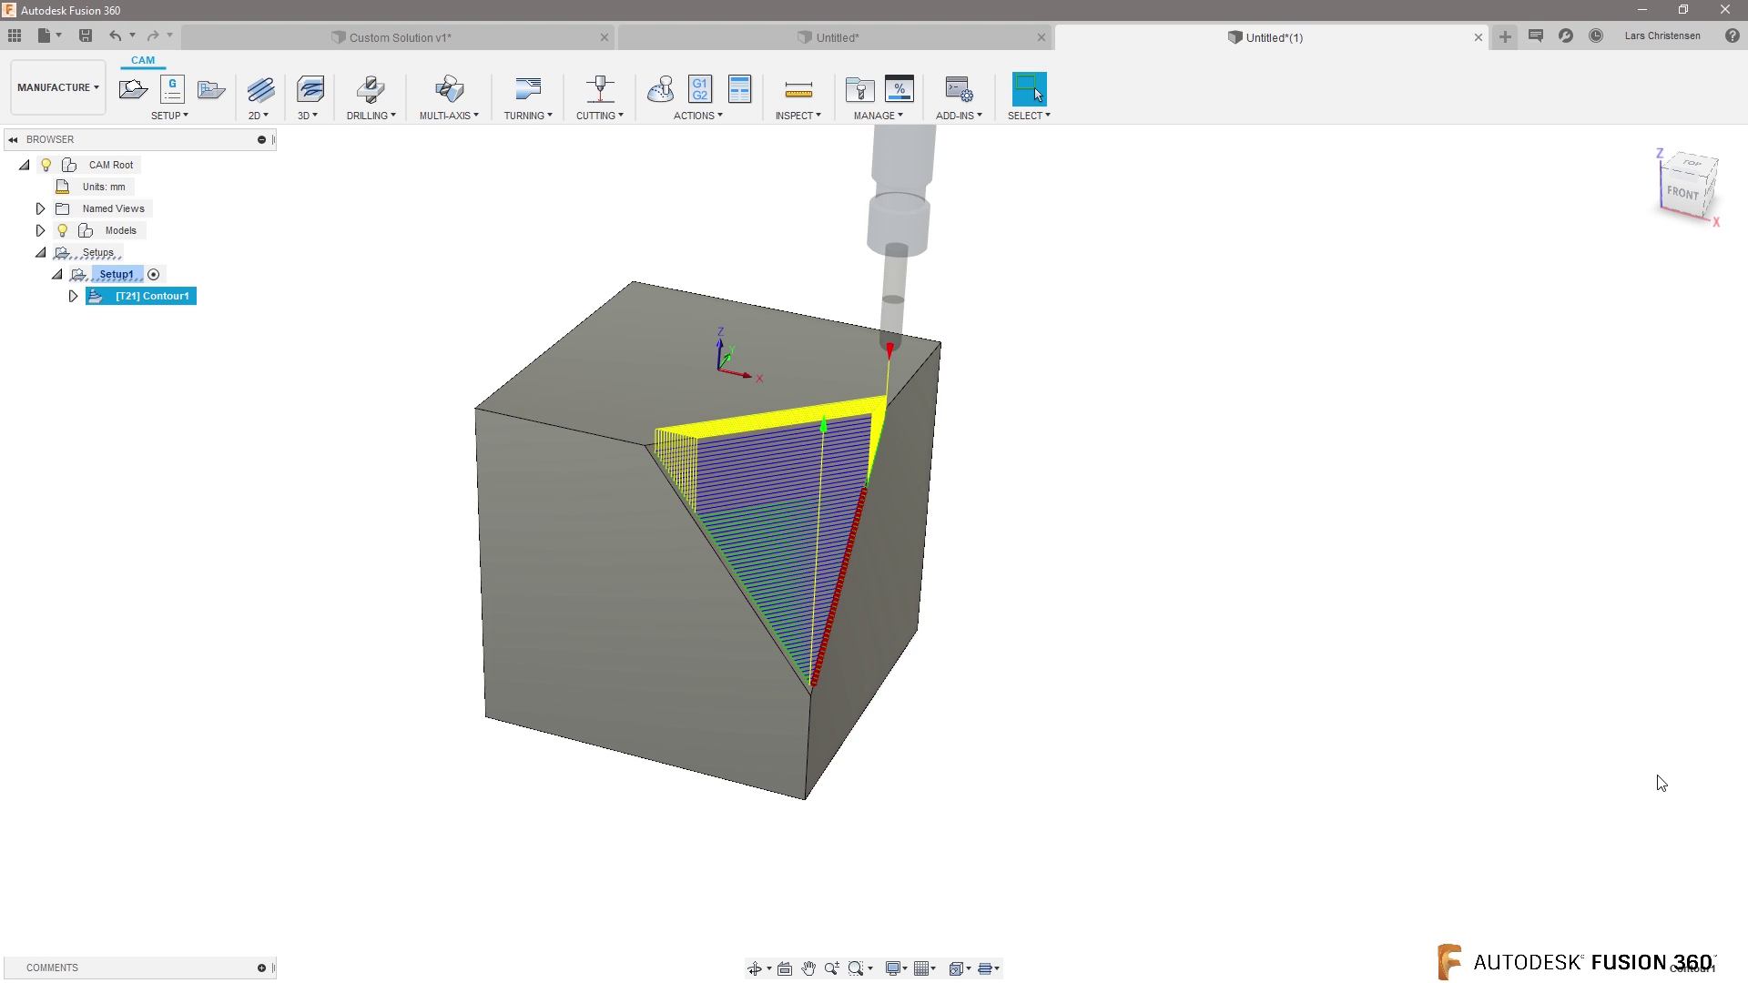
shift+middle_drag(924, 722, 508, 662)
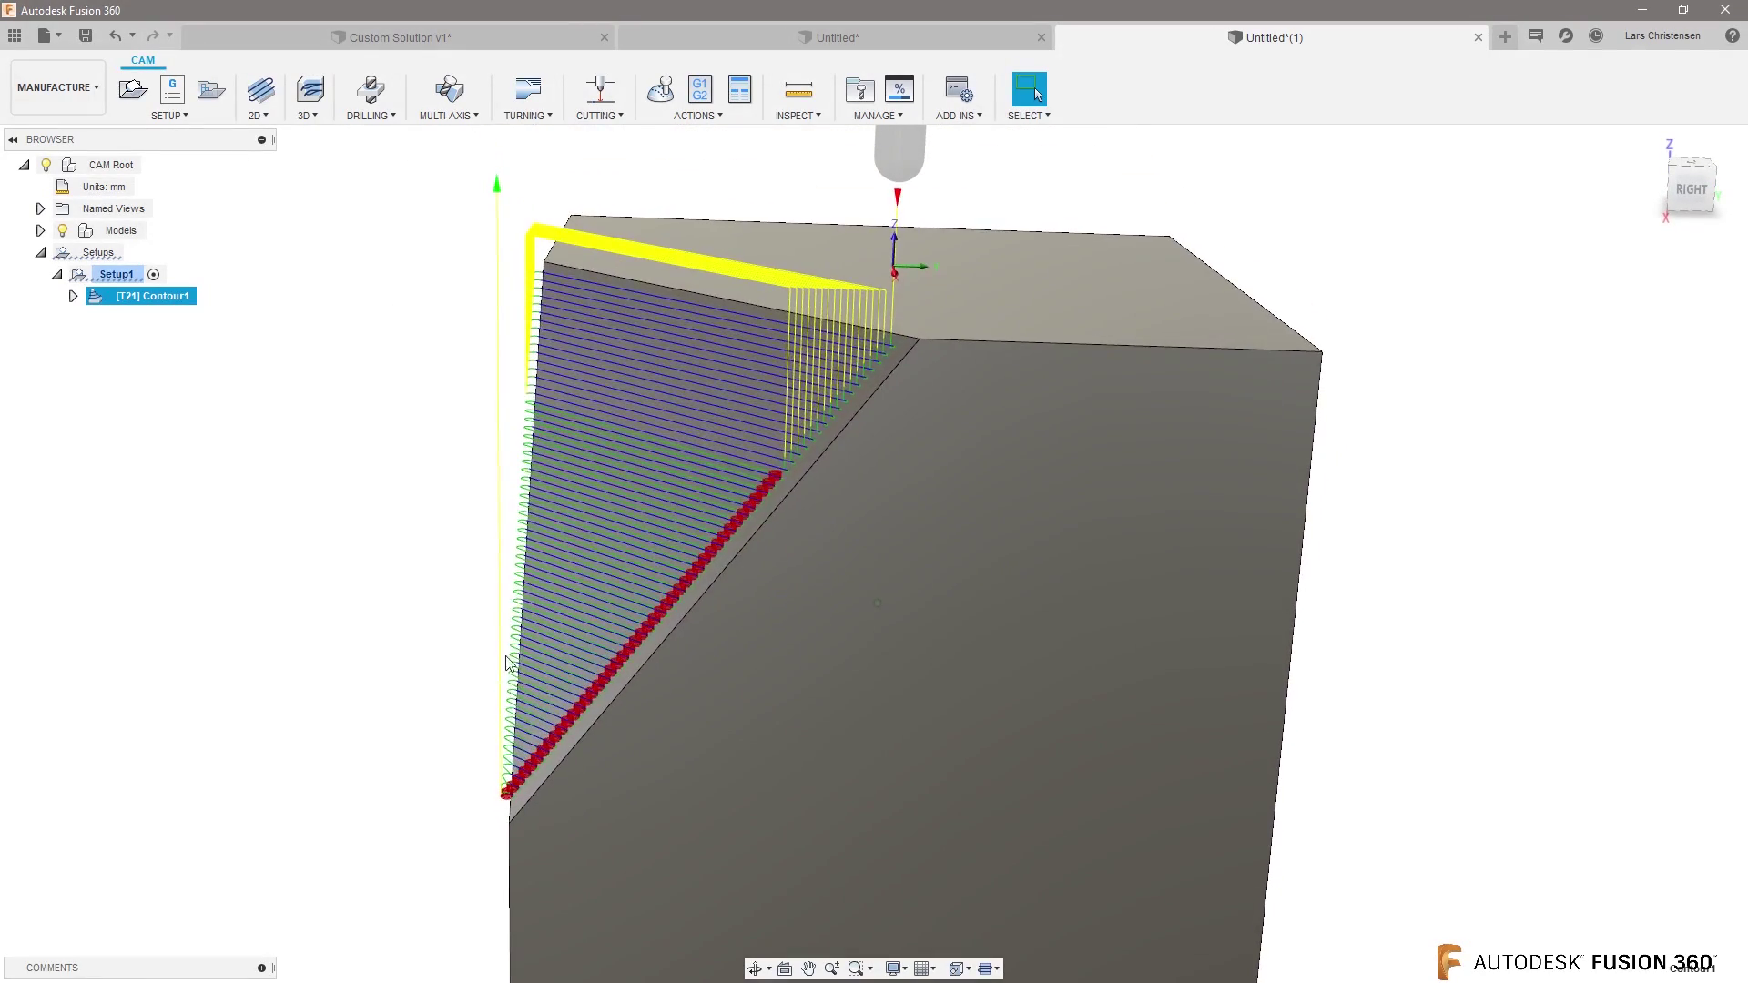
Step: Simulate Contour1 with the Ø6 mm ball mill at a faster playback speed
click(662, 89)
click(872, 894)
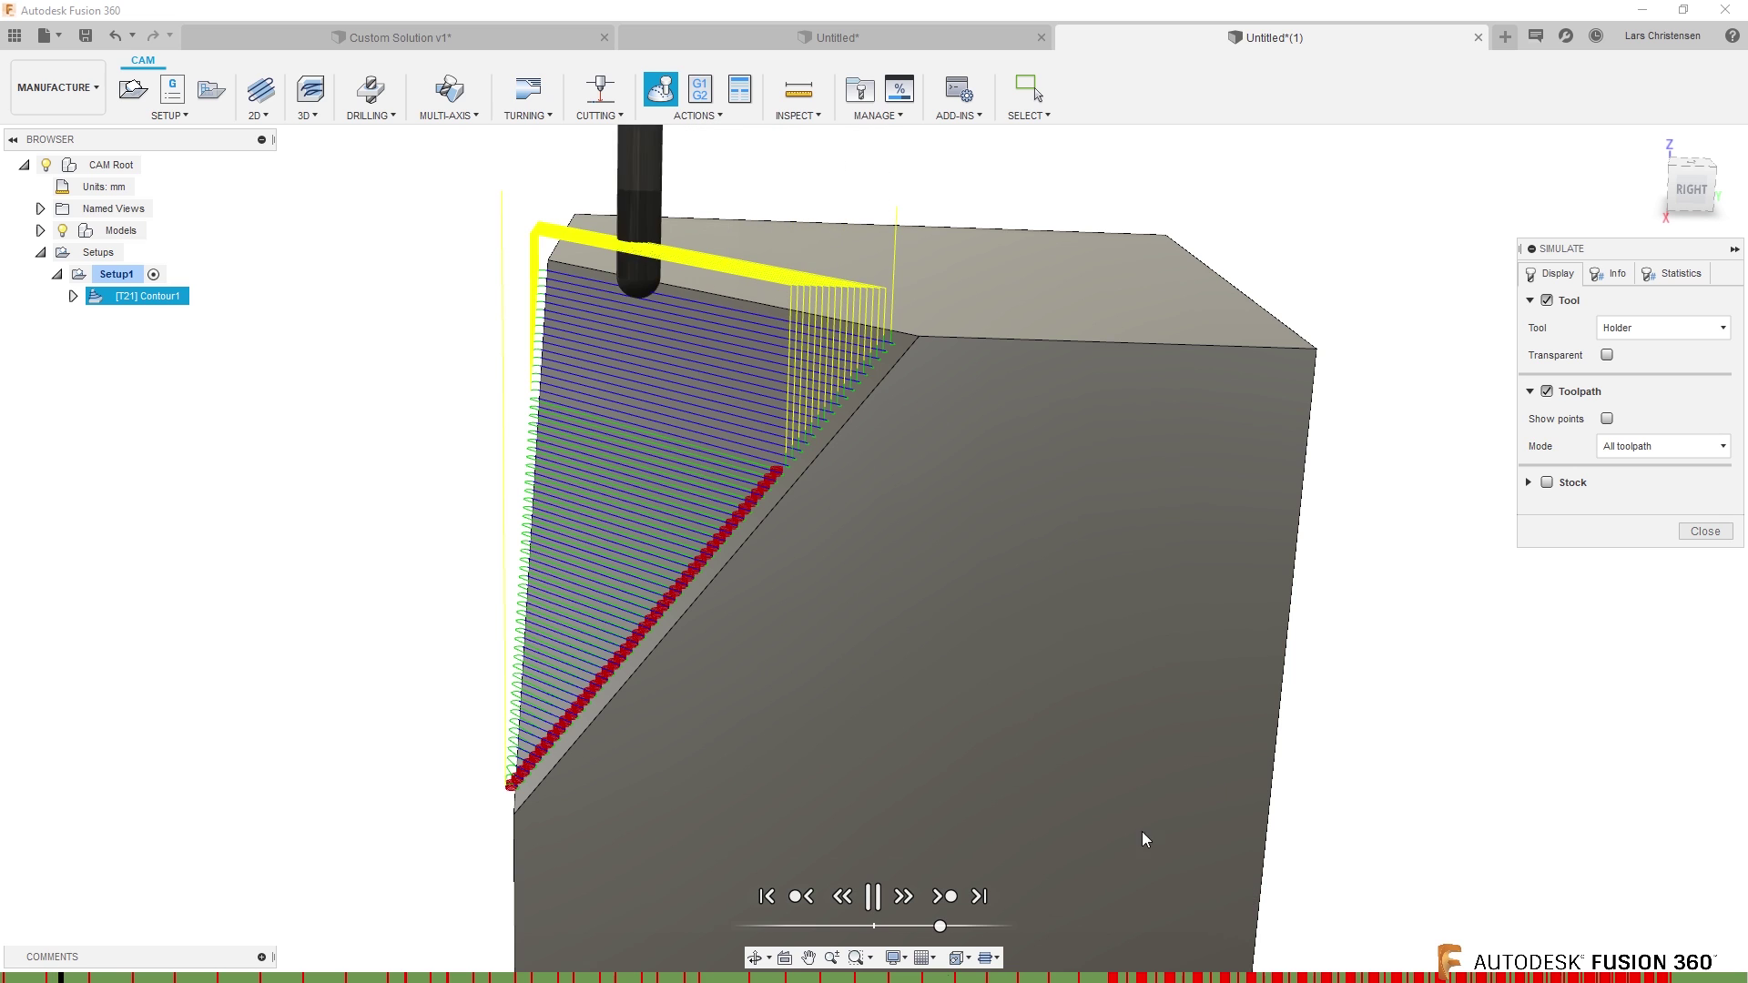
drag(941, 926, 961, 926)
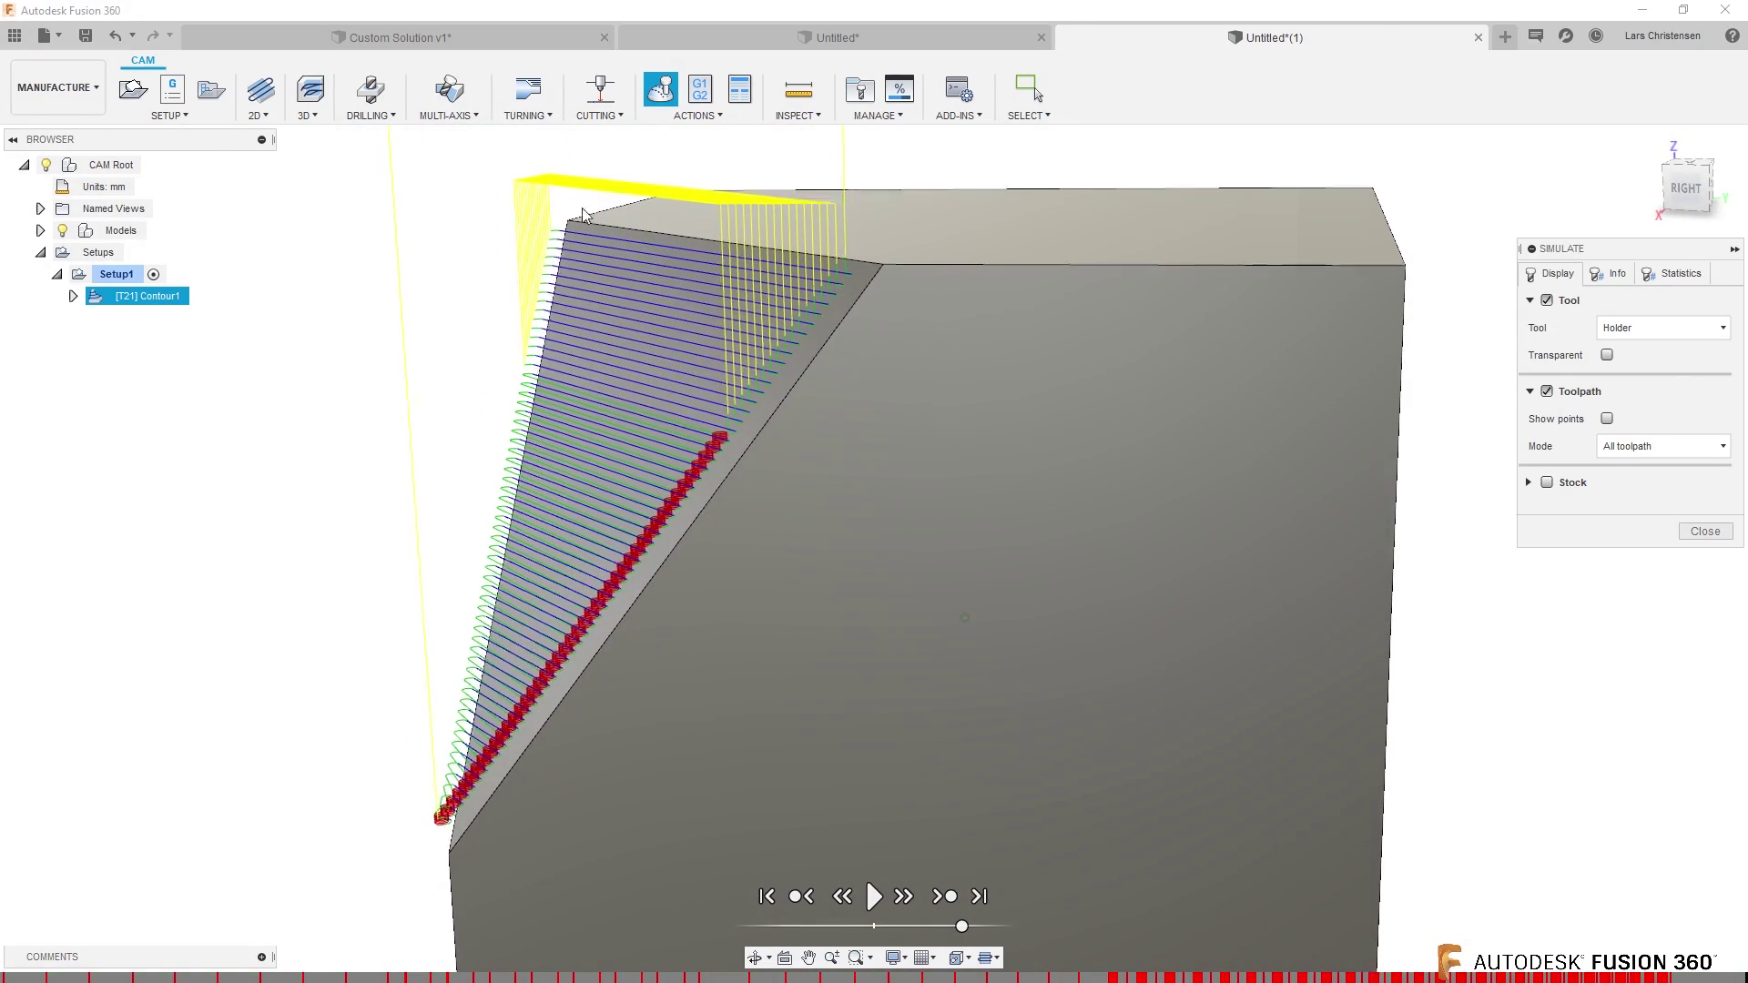
key(F6)
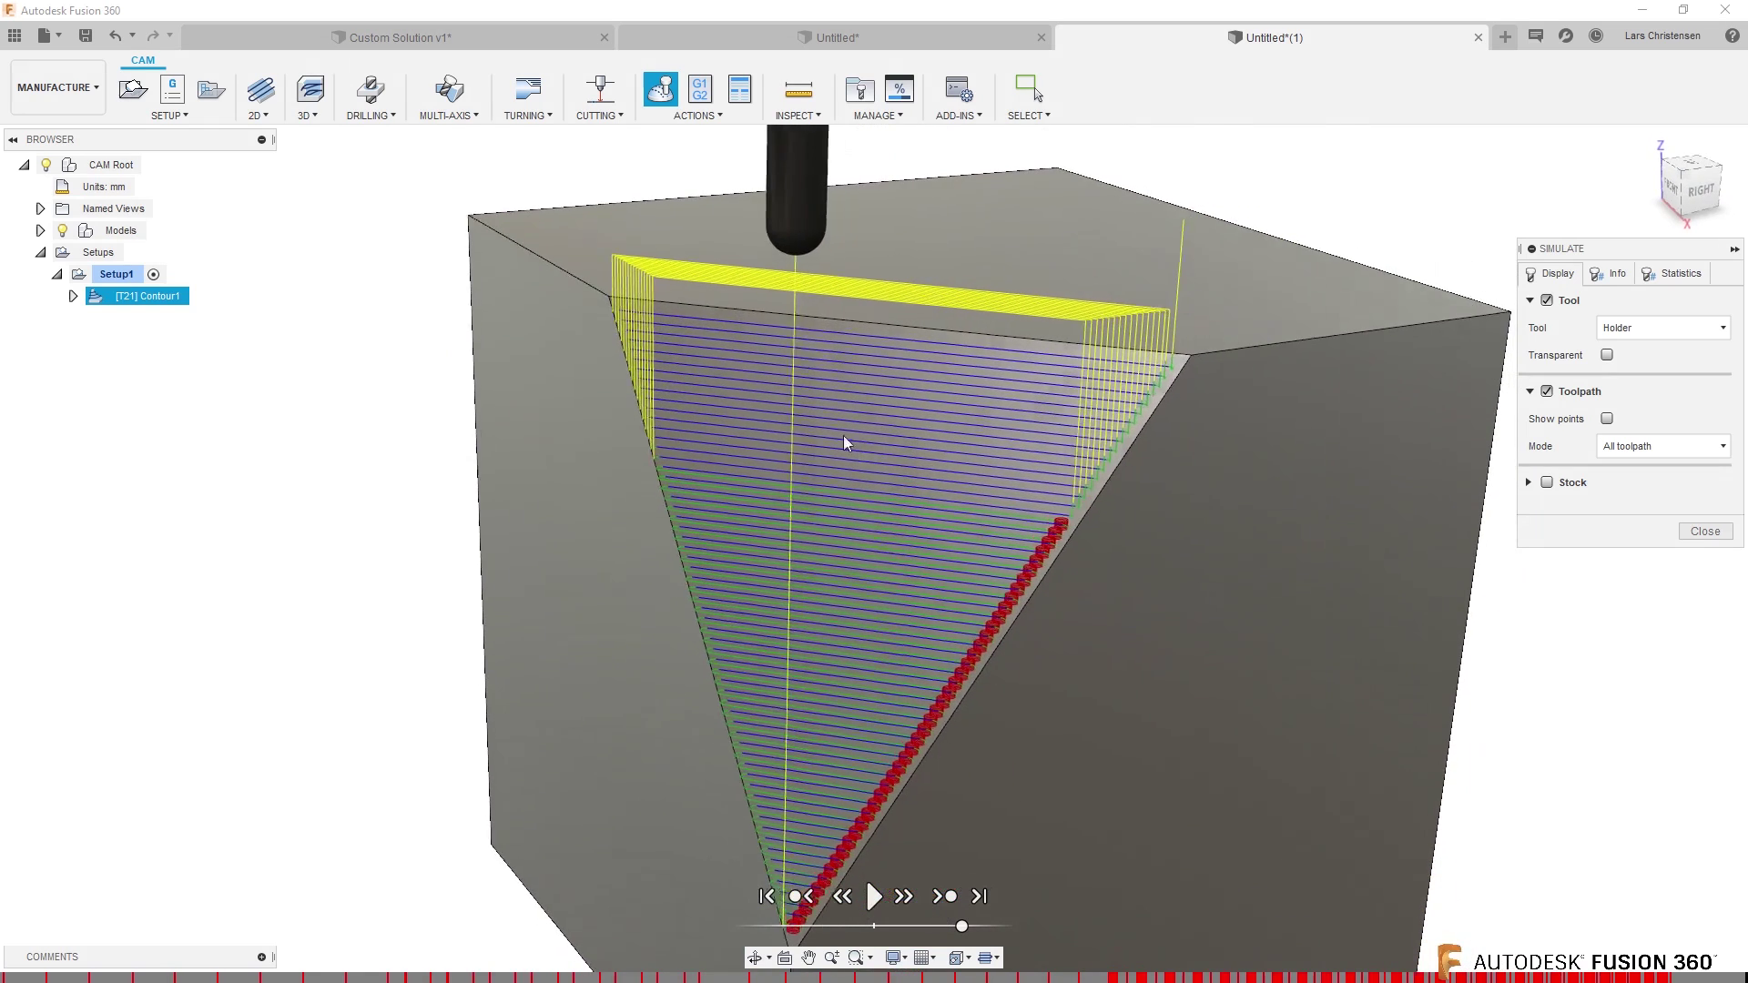
Step: Replay the simulation from the new view, then close it and deselect Contour1
click(874, 902)
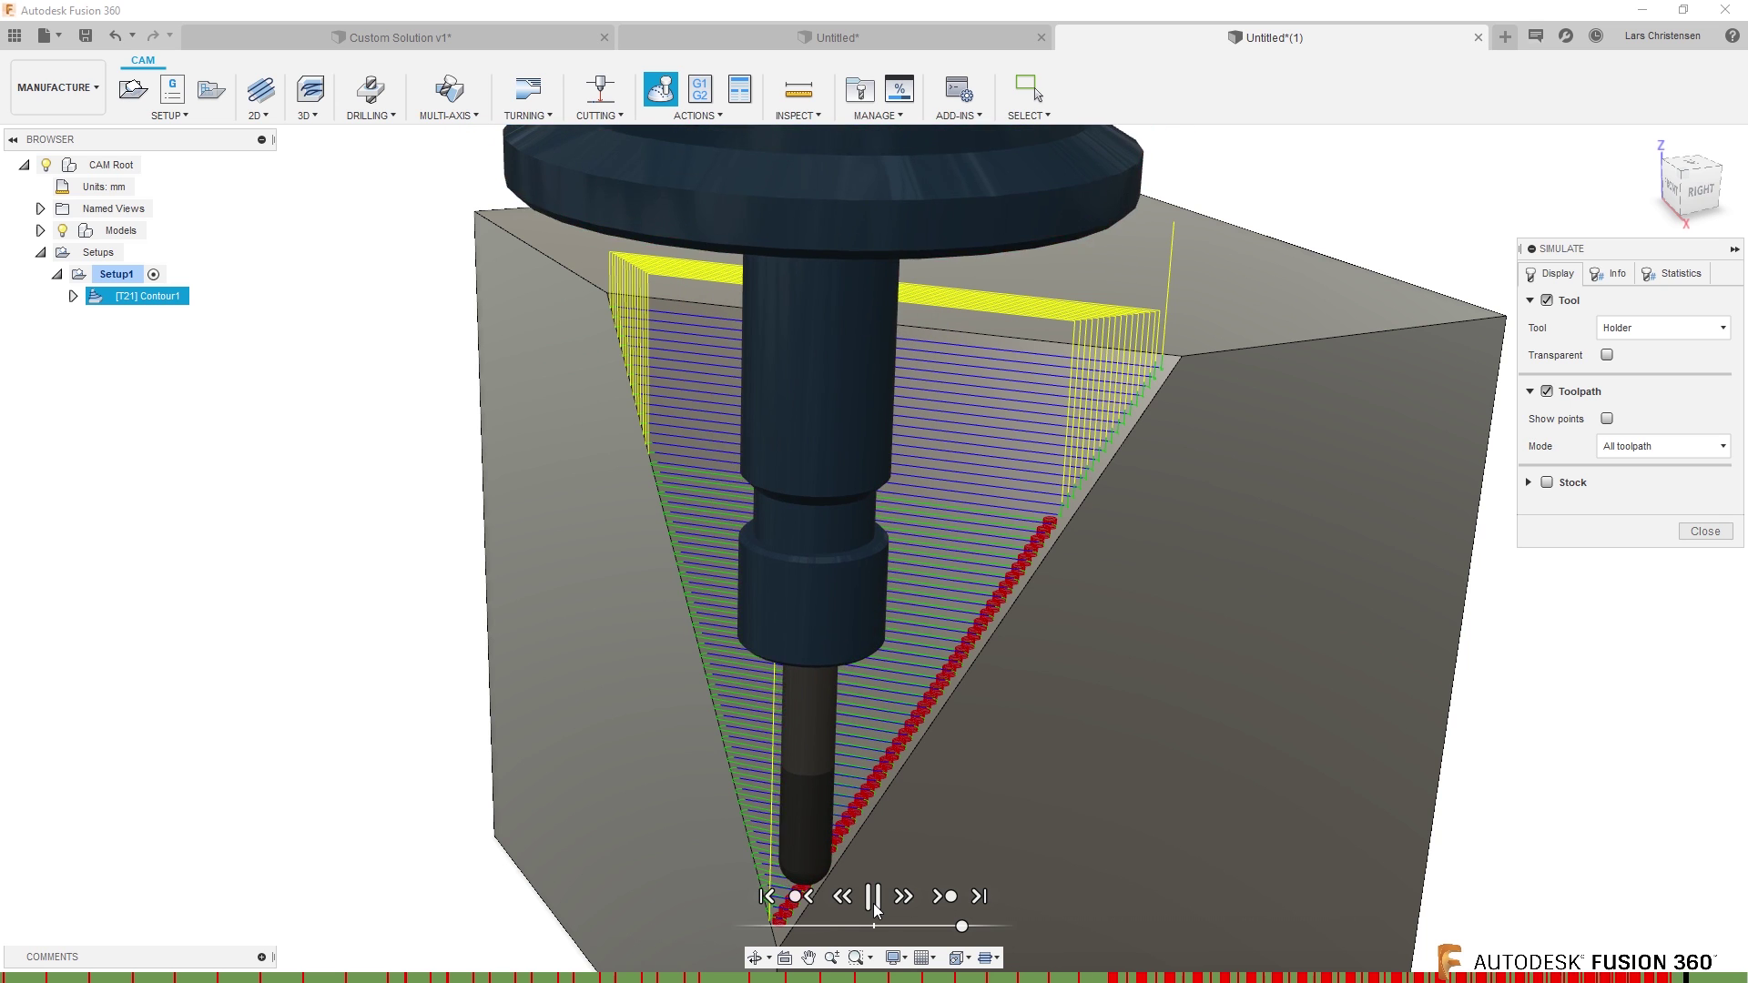
click(1705, 532)
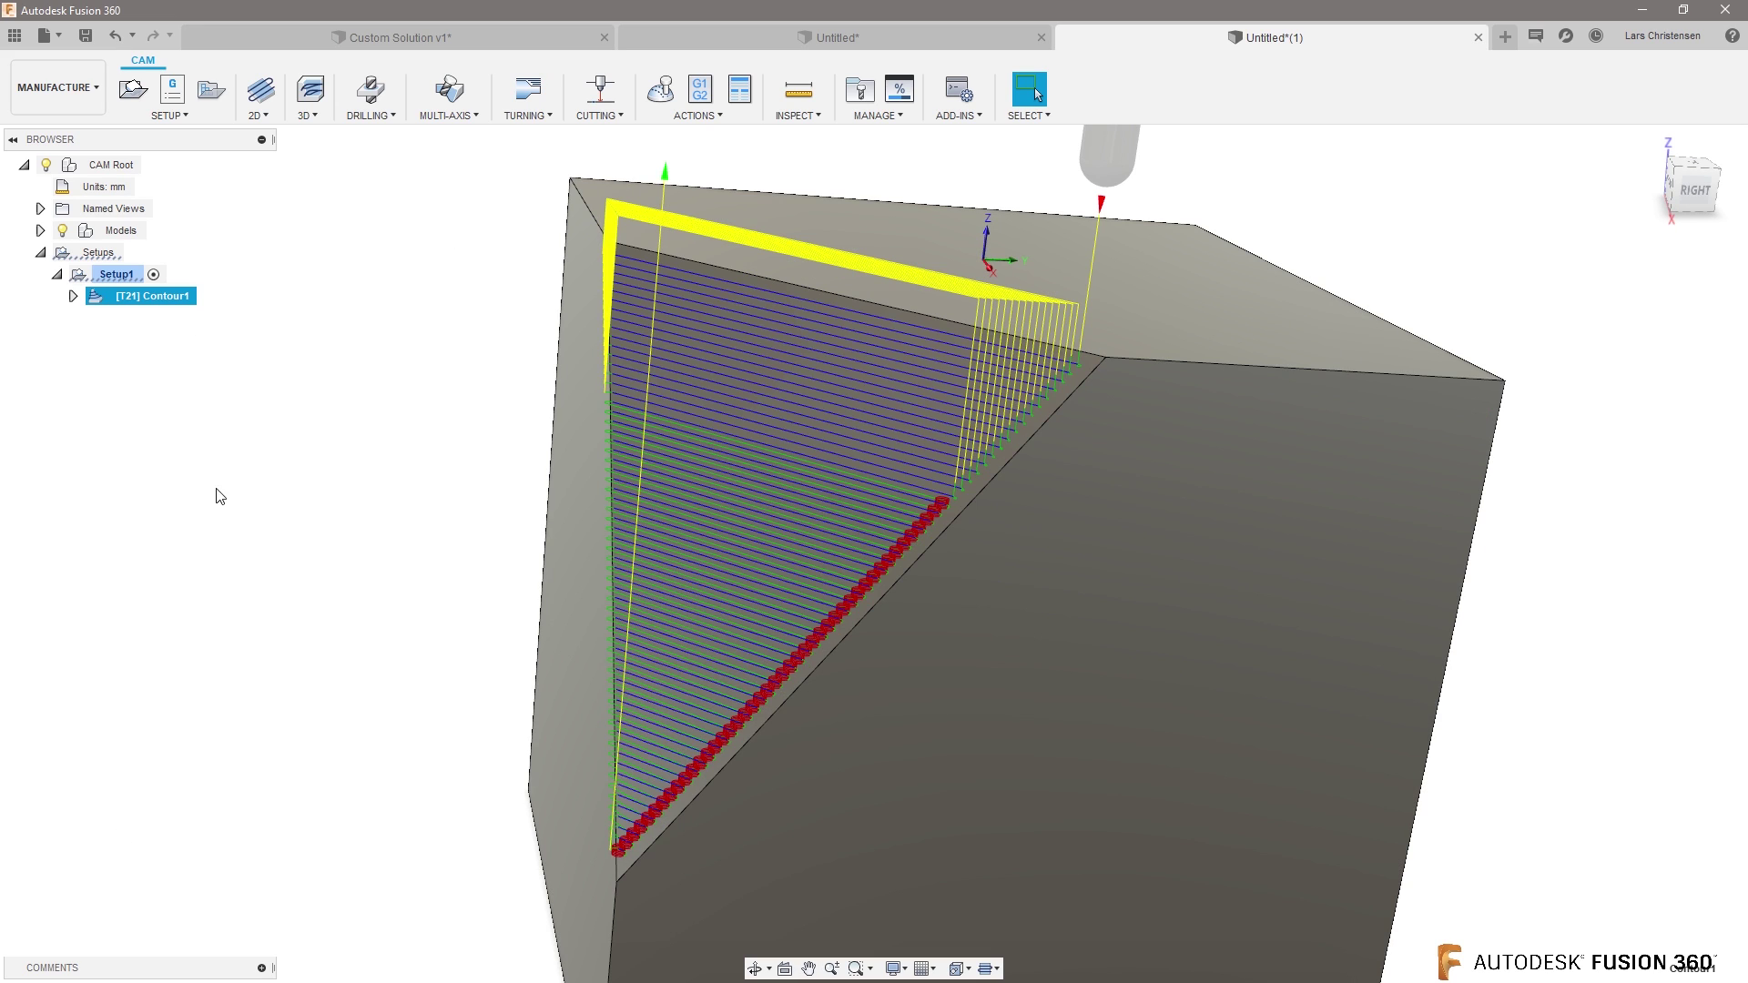
click(219, 496)
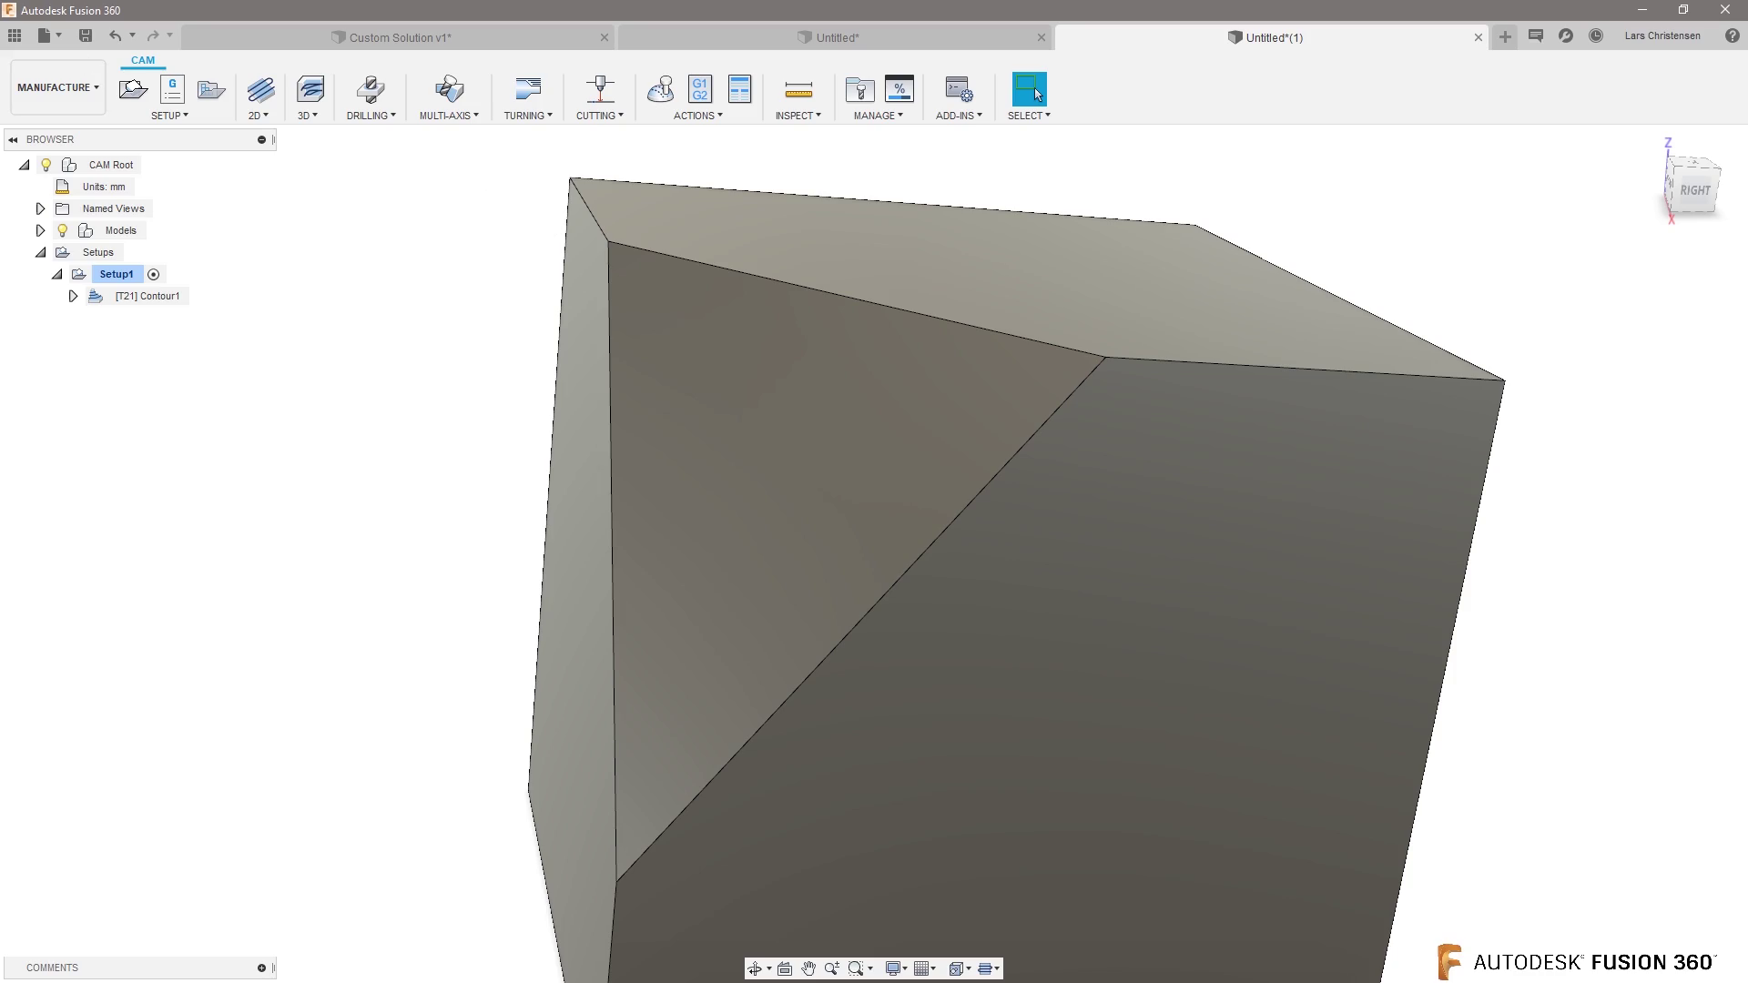